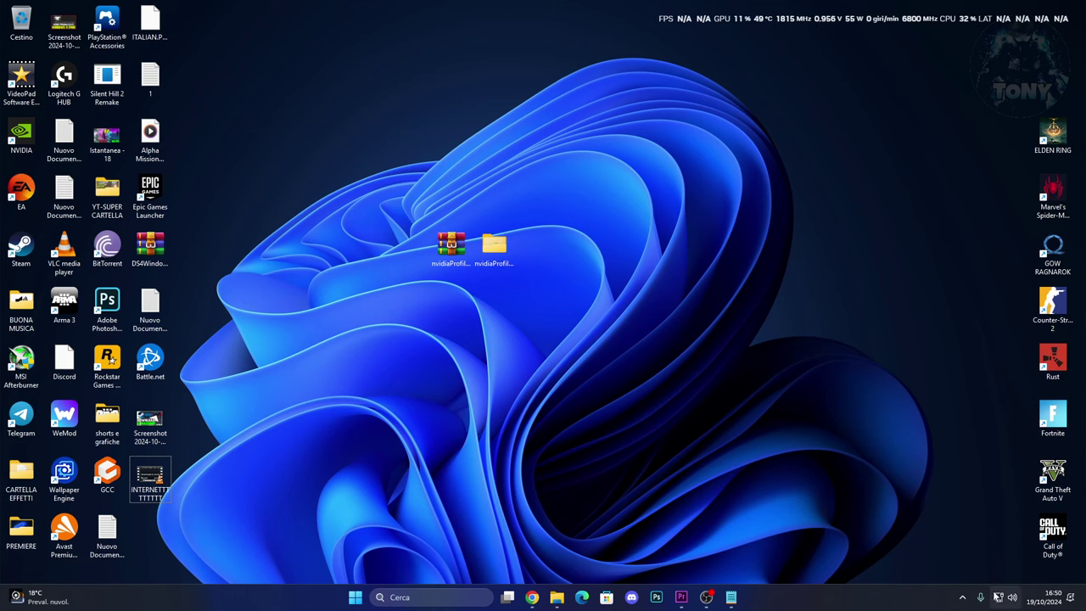
Open the Command Prompt (Prompt dei comandi) with administrator rights
{"action": "left_click", "coordinate": [428, 598]}
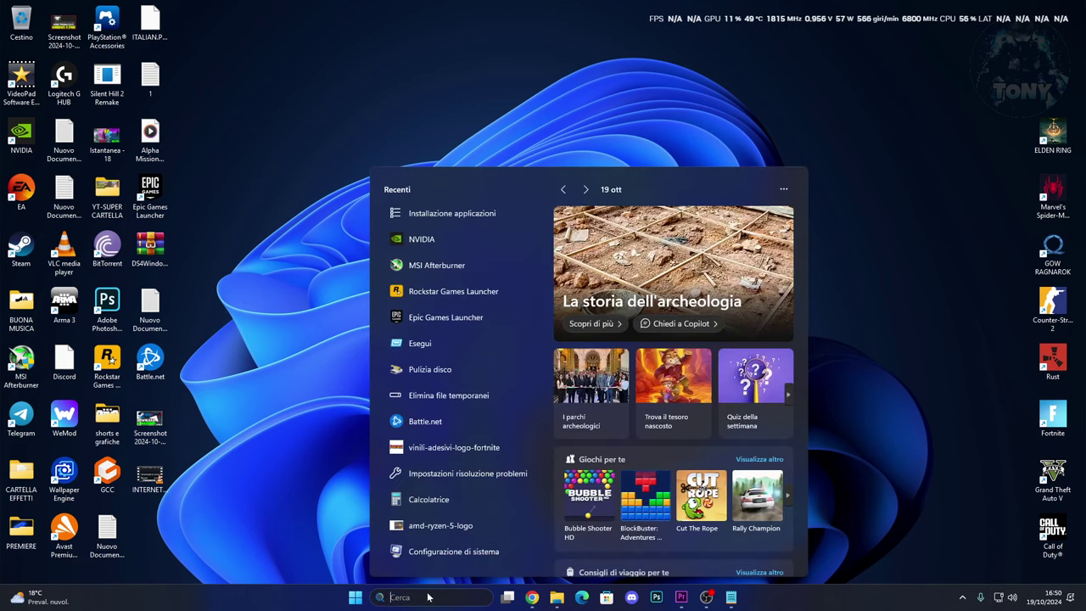
{"action": "type", "text": "cmd"}
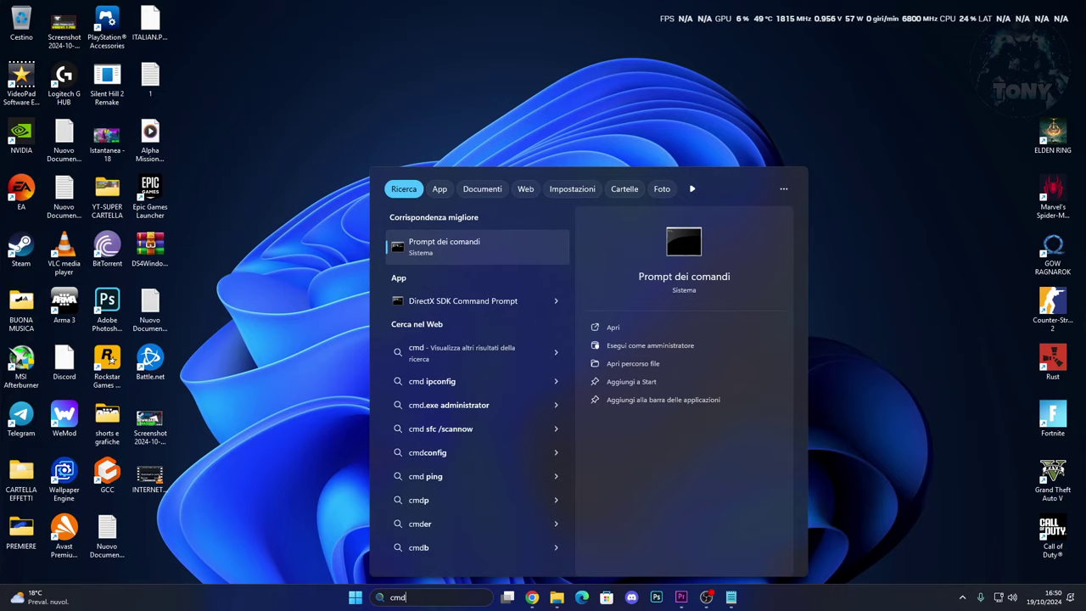
{"action": "right_click", "coordinate": [453, 249]}
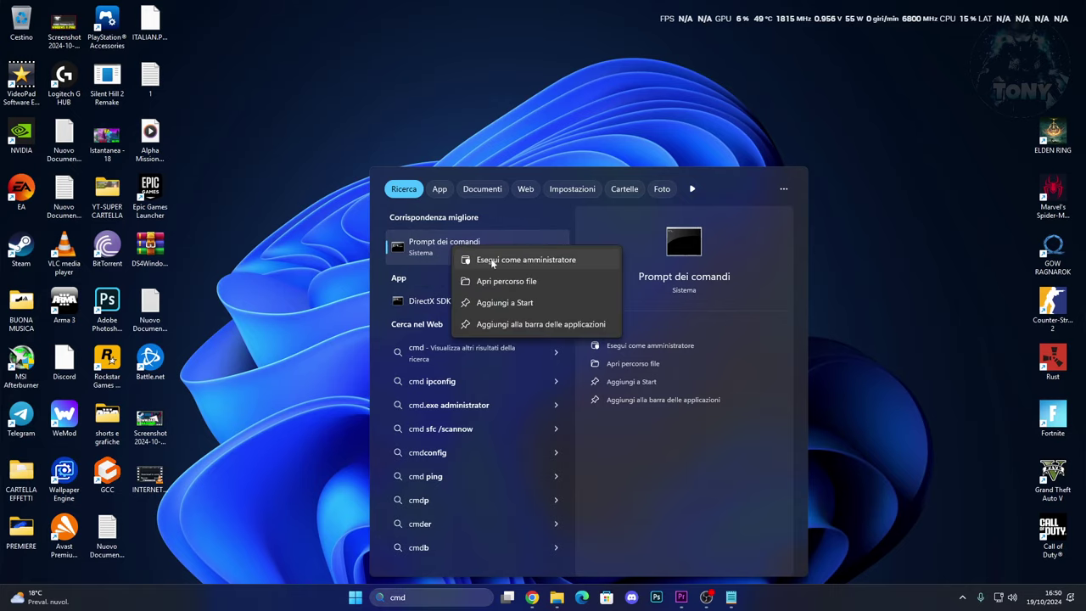
{"action": "left_click", "coordinate": [492, 260]}
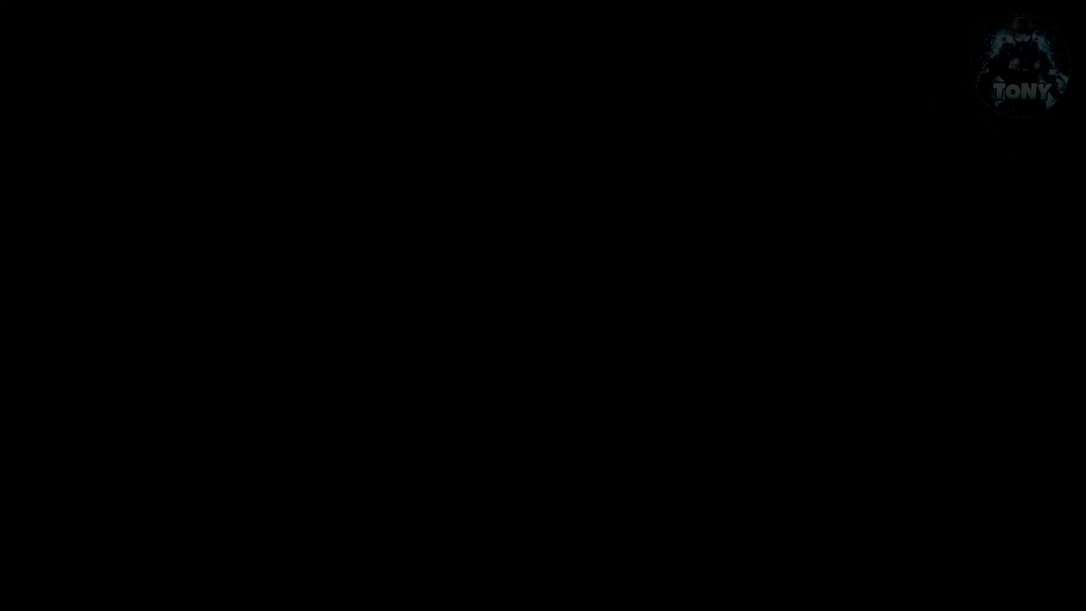
{"action": "left_click", "coordinate": [679, 313]}
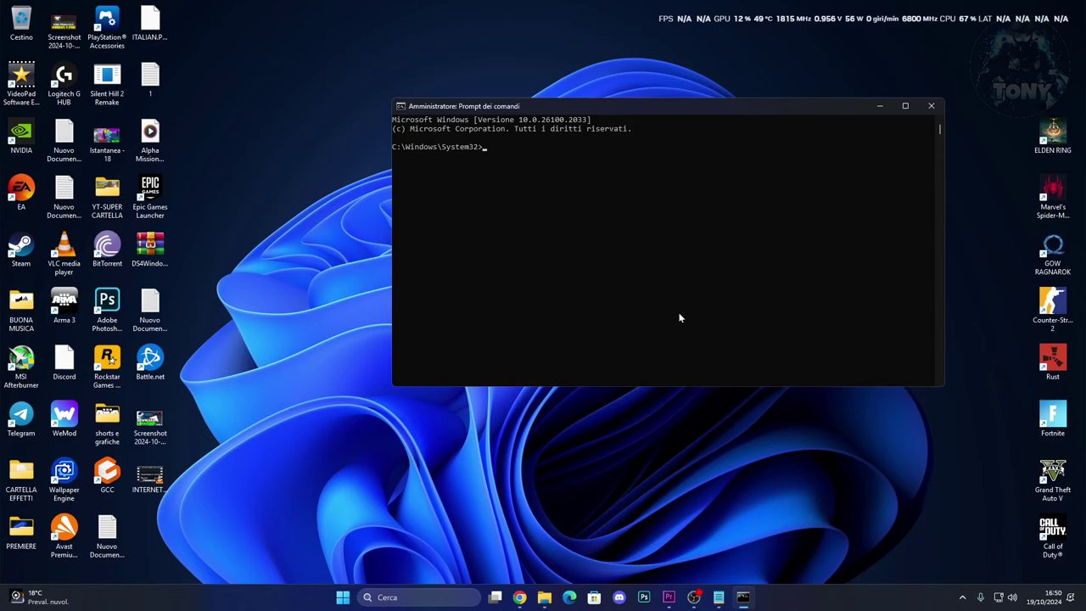
Copy the command "netsh int ip reset" from the text notes and run it in the administrator Command Prompt
{"action": "left_click", "coordinate": [718, 596]}
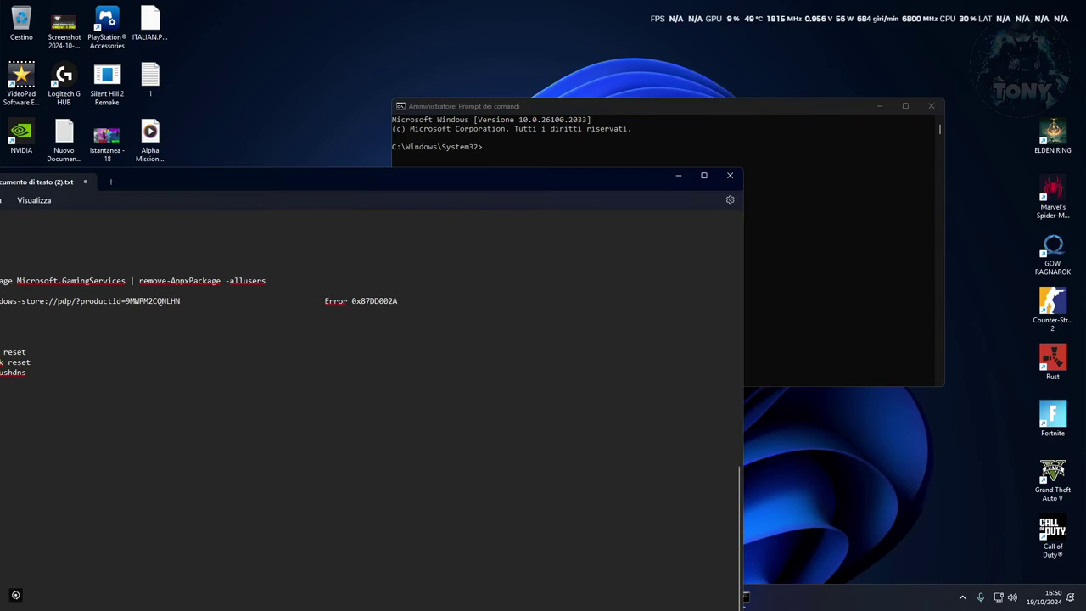
{"action": "left_click_drag", "start_coordinate": [300, 189], "coordinate": [727, 105]}
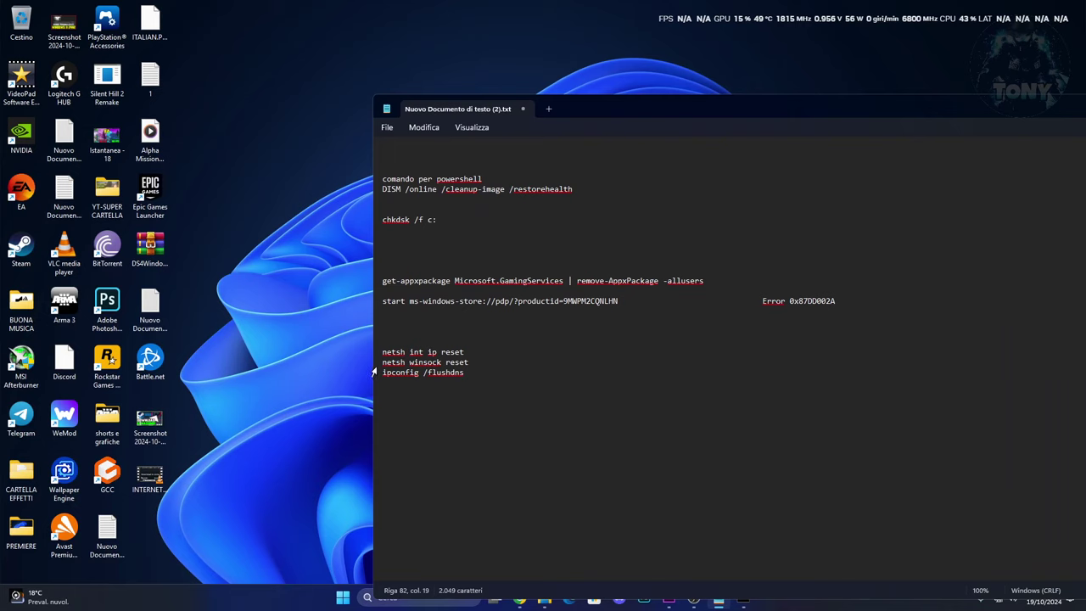
{"action": "left_click_drag", "start_coordinate": [382, 352], "coordinate": [466, 352]}
{"action": "key", "text": "ctrl+c"}
{"action": "right_click", "coordinate": [466, 352]}
{"action": "left_click", "coordinate": [633, 127]}
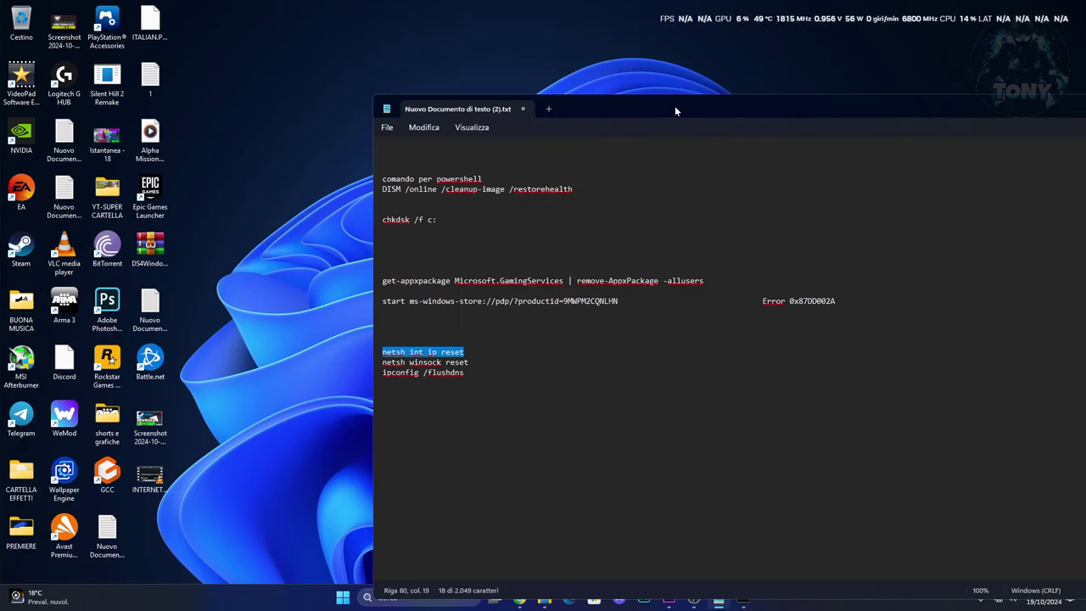
{"action": "left_click_drag", "start_coordinate": [675, 105], "coordinate": [571, 349]}
{"action": "left_click", "coordinate": [551, 150]}
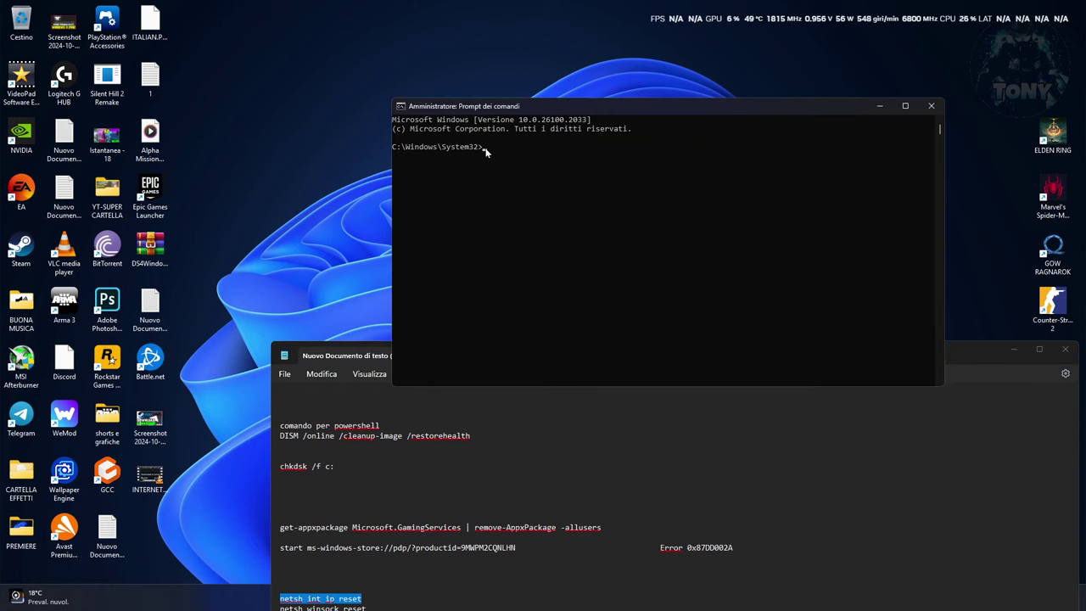
{"action": "key", "text": "ctrl+v"}
{"action": "key", "text": "Return"}
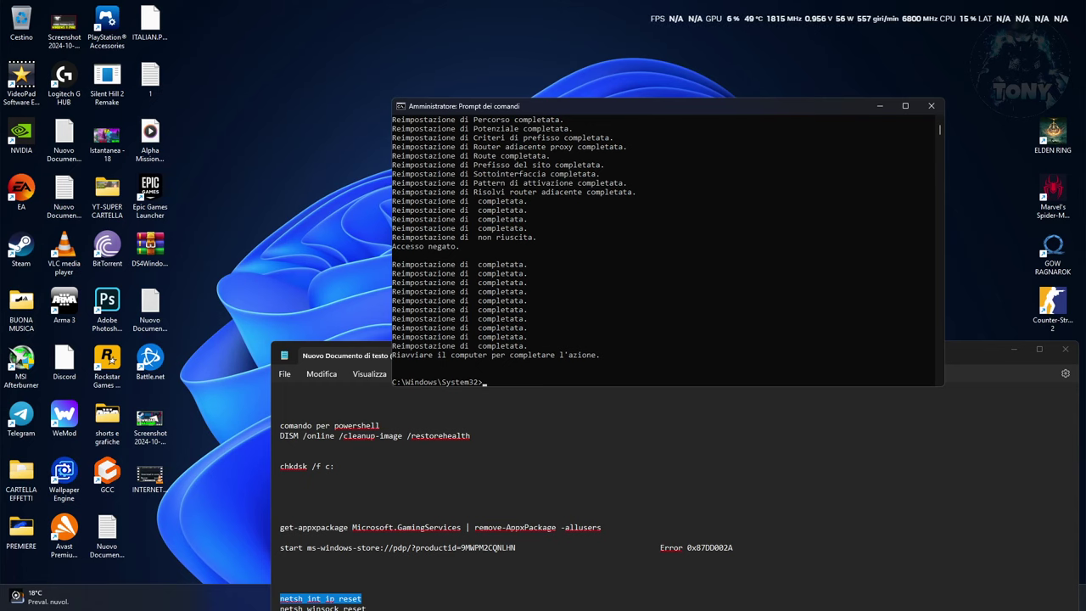
Copy "netsh winsock reset" from the text notes and run it in the Command Prompt
{"action": "left_click", "coordinate": [548, 592]}
{"action": "left_click_drag", "start_coordinate": [591, 379], "coordinate": [706, 477]}
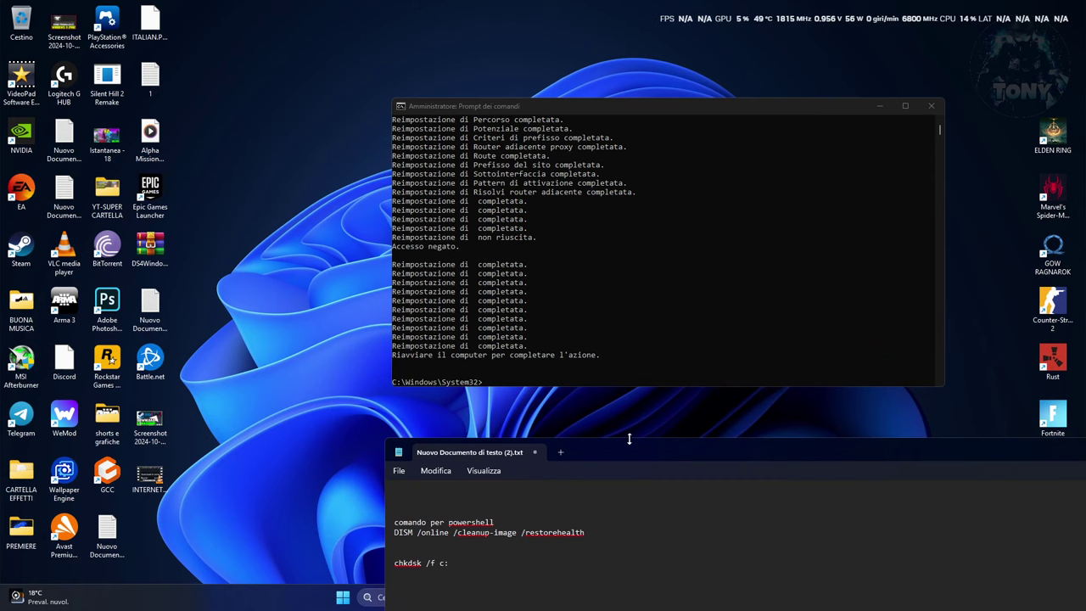
{"action": "left_click_drag", "start_coordinate": [629, 439], "coordinate": [767, 190]}
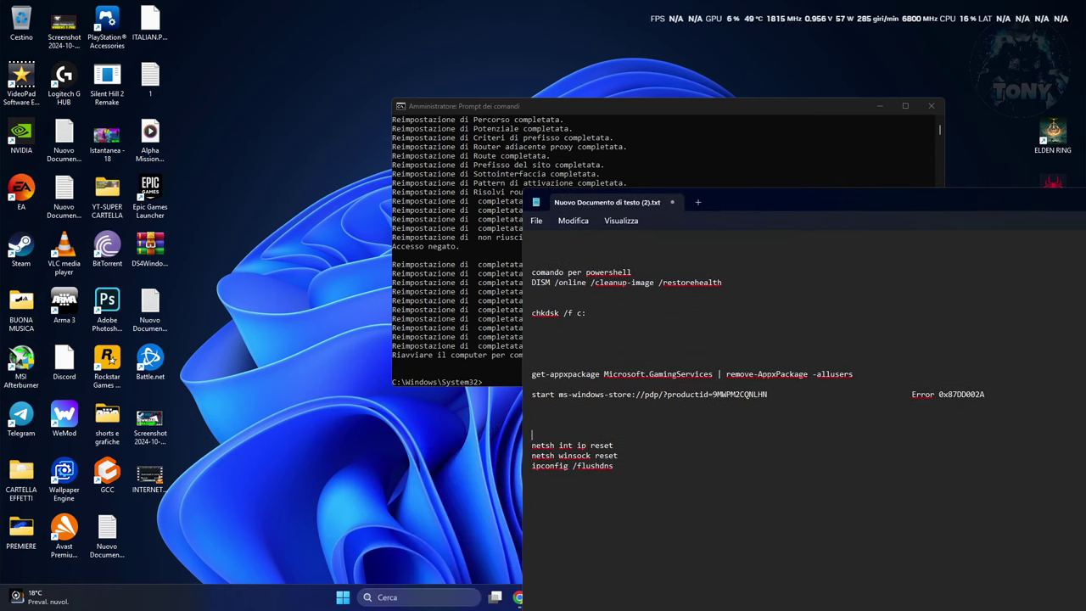
{"action": "left_click_drag", "start_coordinate": [532, 456], "coordinate": [619, 456]}
{"action": "key", "text": "ctrl+c"}
{"action": "right_click", "coordinate": [608, 463]}
{"action": "left_click", "coordinate": [623, 244]}
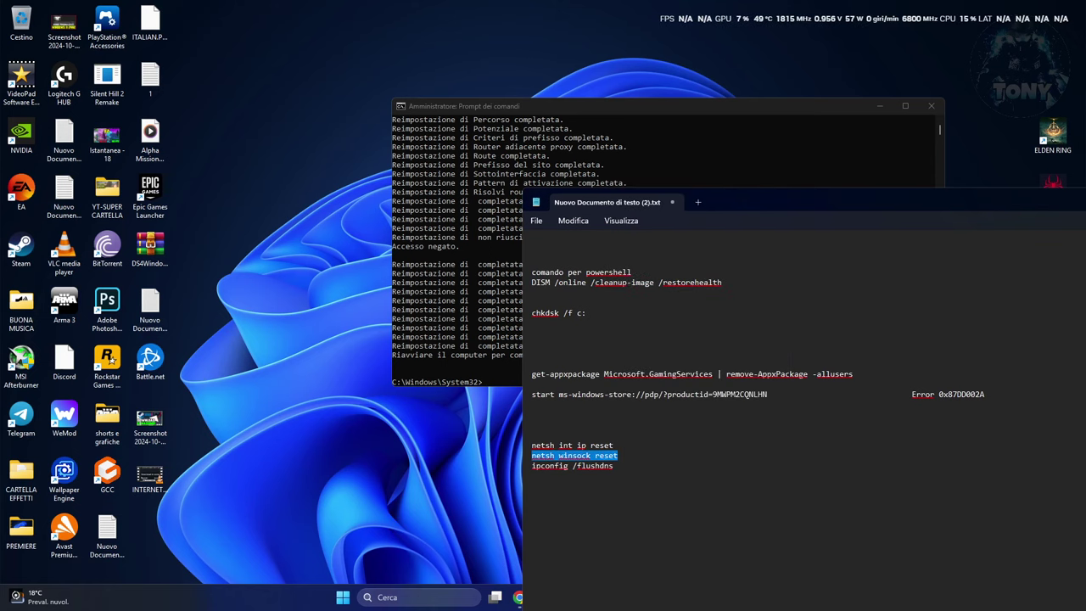
{"action": "left_click", "coordinate": [484, 382]}
{"action": "key", "text": "ctrl+v"}
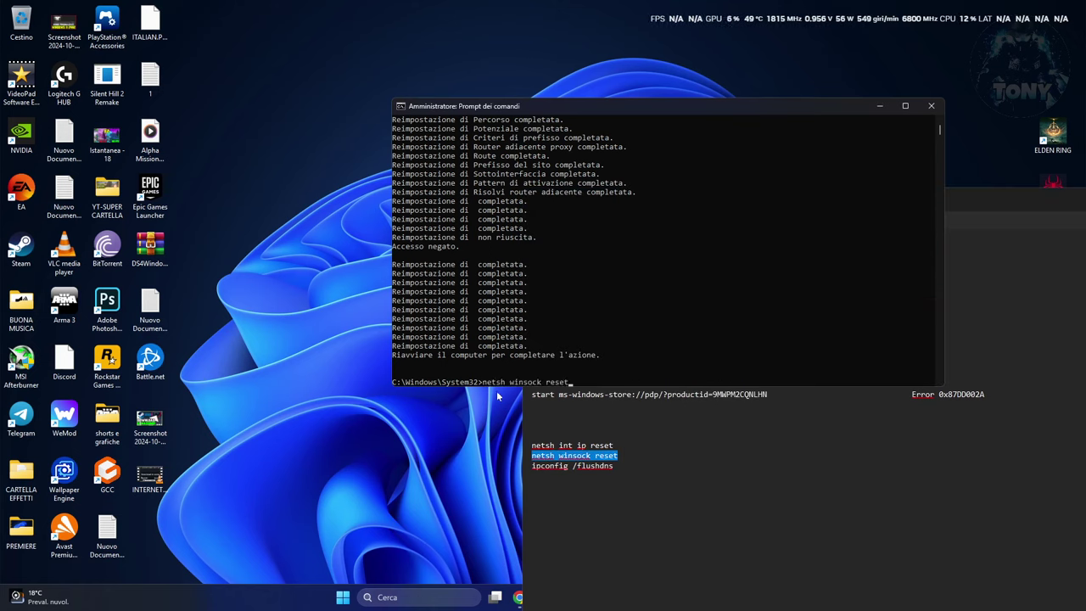
{"action": "key", "text": "Return"}
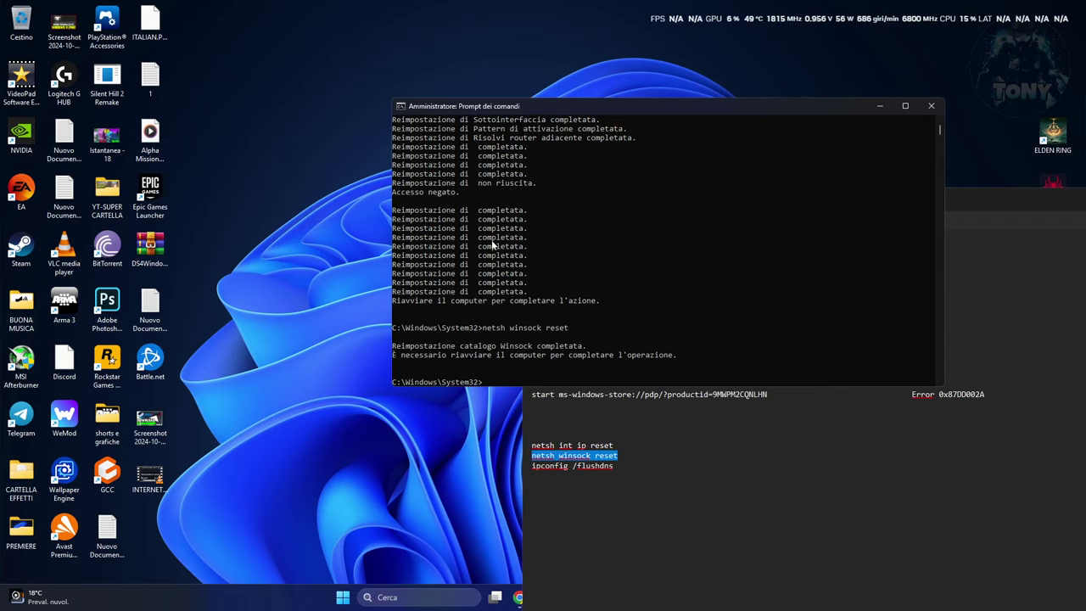
Copy "ipconfig /flushdns" from the text notes and run it in the Command Prompt
{"action": "left_click", "coordinate": [533, 475]}
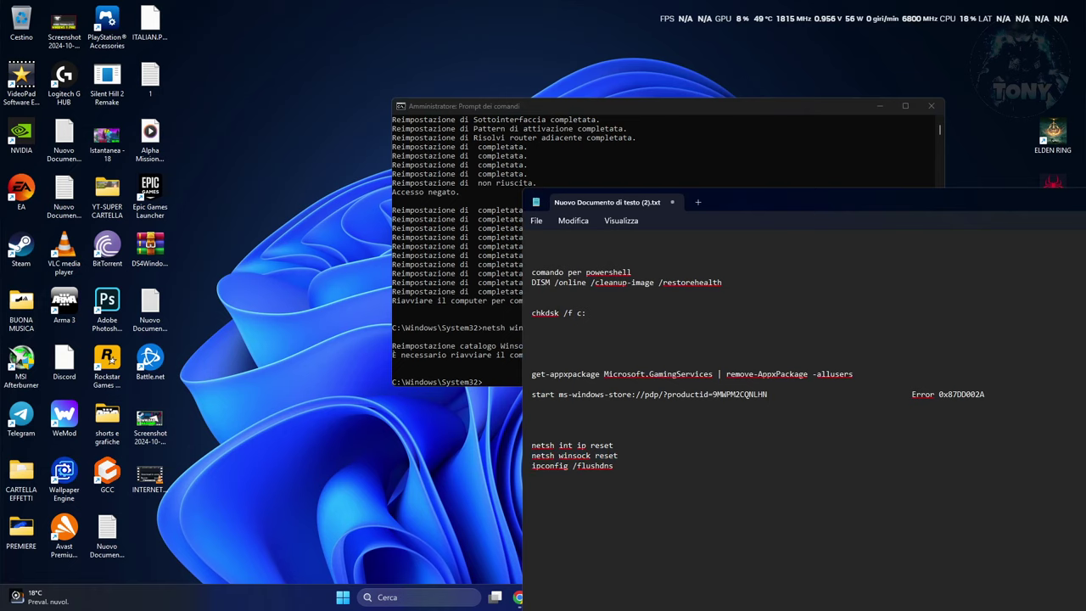
{"action": "left_click_drag", "start_coordinate": [533, 466], "coordinate": [616, 472]}
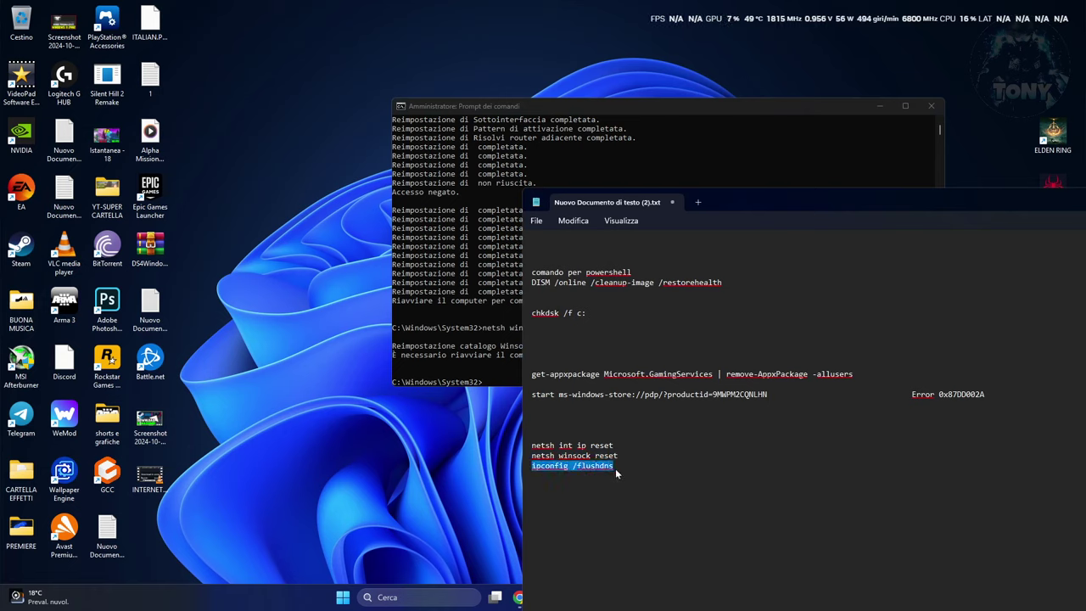
{"action": "right_click", "coordinate": [604, 471]}
{"action": "left_click", "coordinate": [645, 256]}
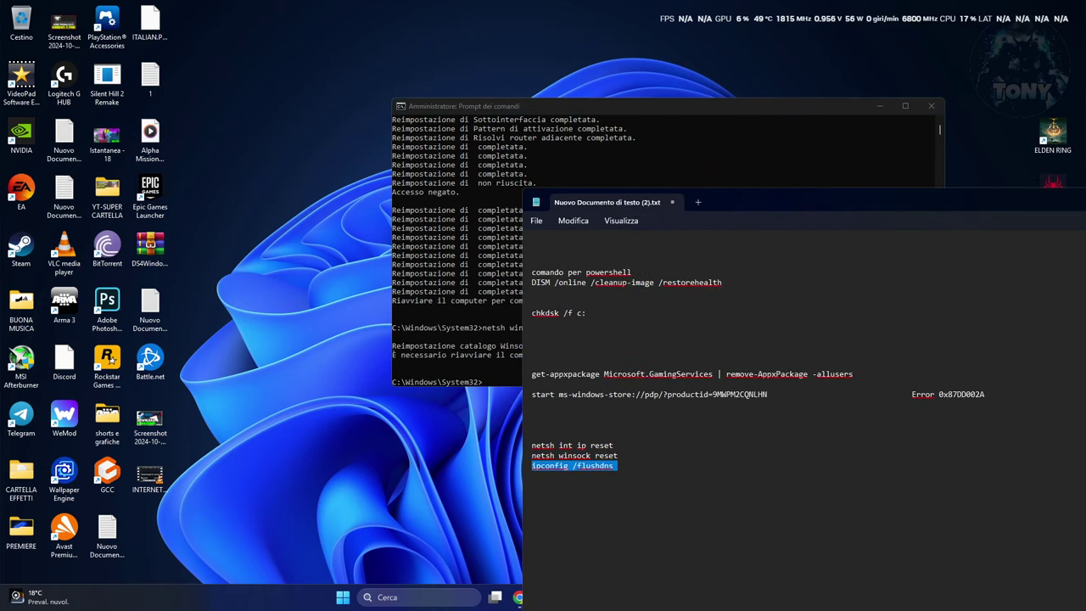
{"action": "left_click", "coordinate": [490, 386]}
{"action": "right_click", "coordinate": [490, 386]}
{"action": "key", "text": "Return"}
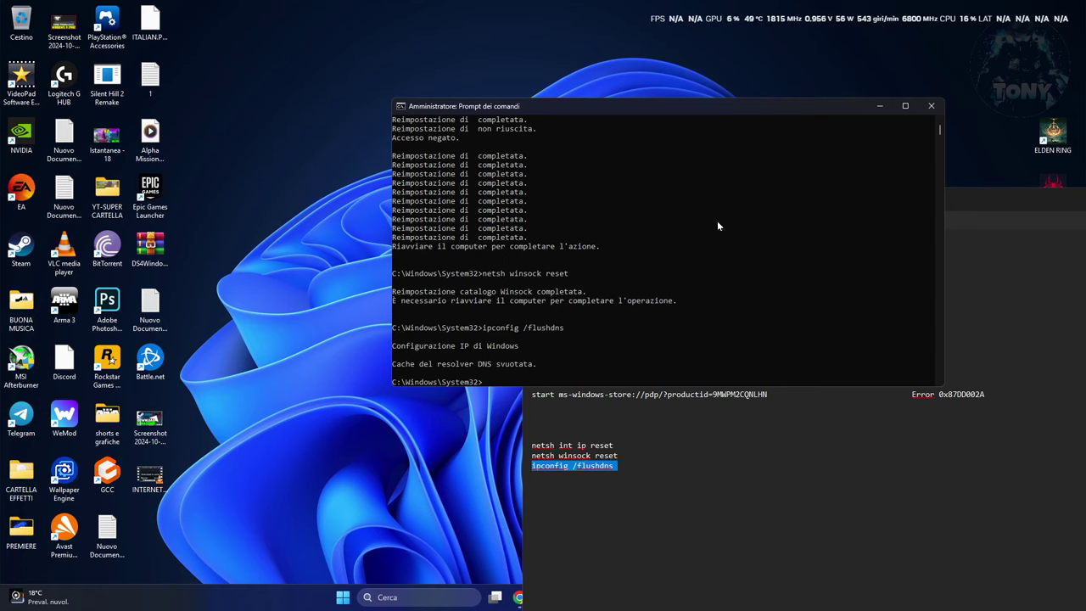
Close the Command Prompt and the text notes to return to the desktop
{"action": "left_click_drag", "start_coordinate": [741, 109], "coordinate": [473, 104]}
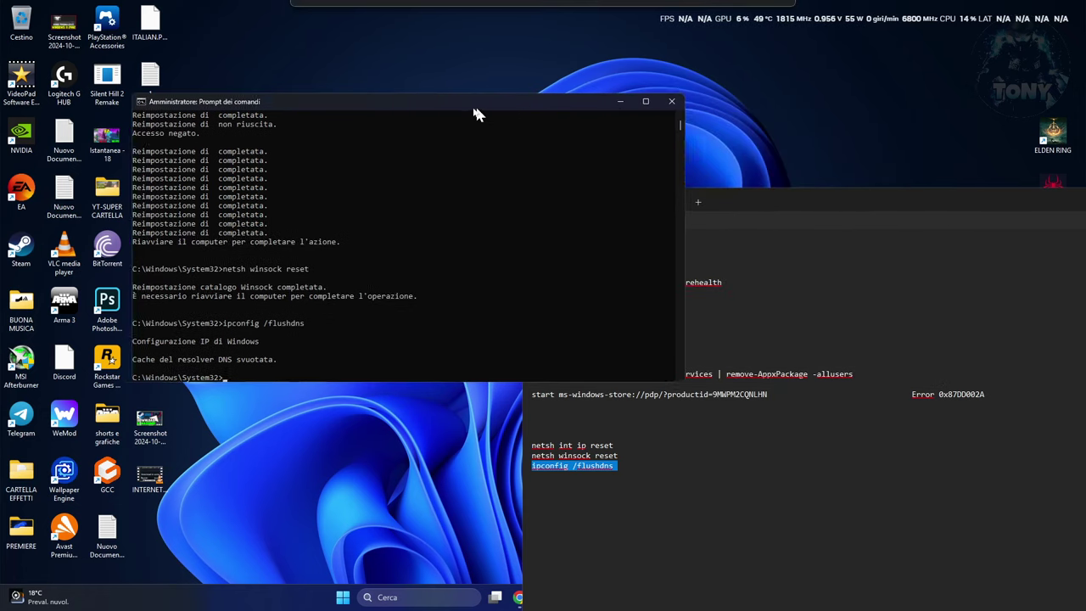
{"action": "left_click", "coordinate": [662, 103]}
{"action": "left_click_drag", "start_coordinate": [762, 201], "coordinate": [628, 151]}
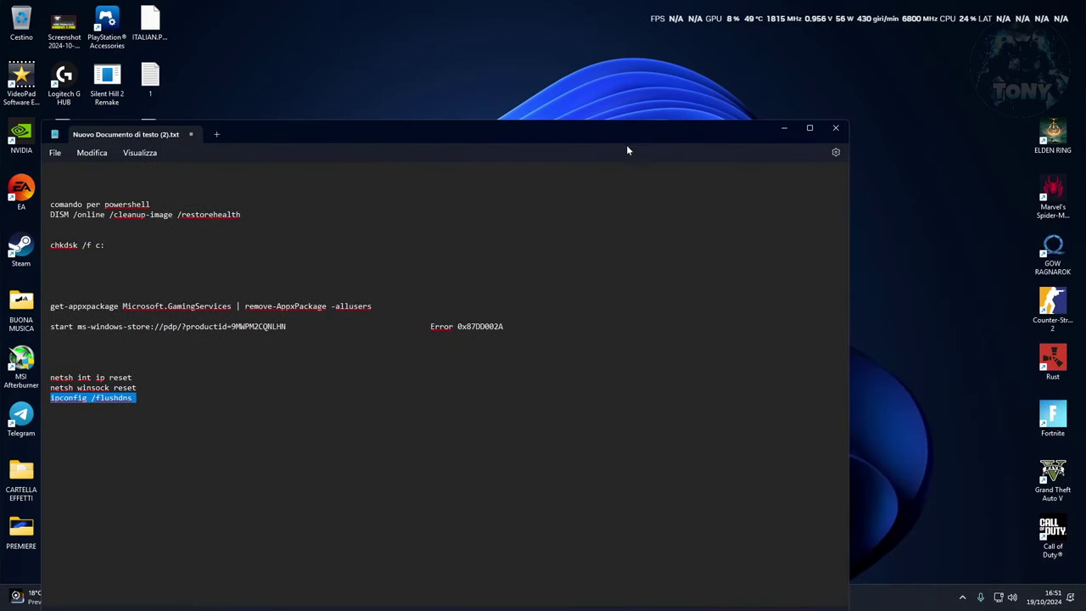
{"action": "left_click", "coordinate": [836, 127]}
{"action": "left_click", "coordinate": [357, 412]}
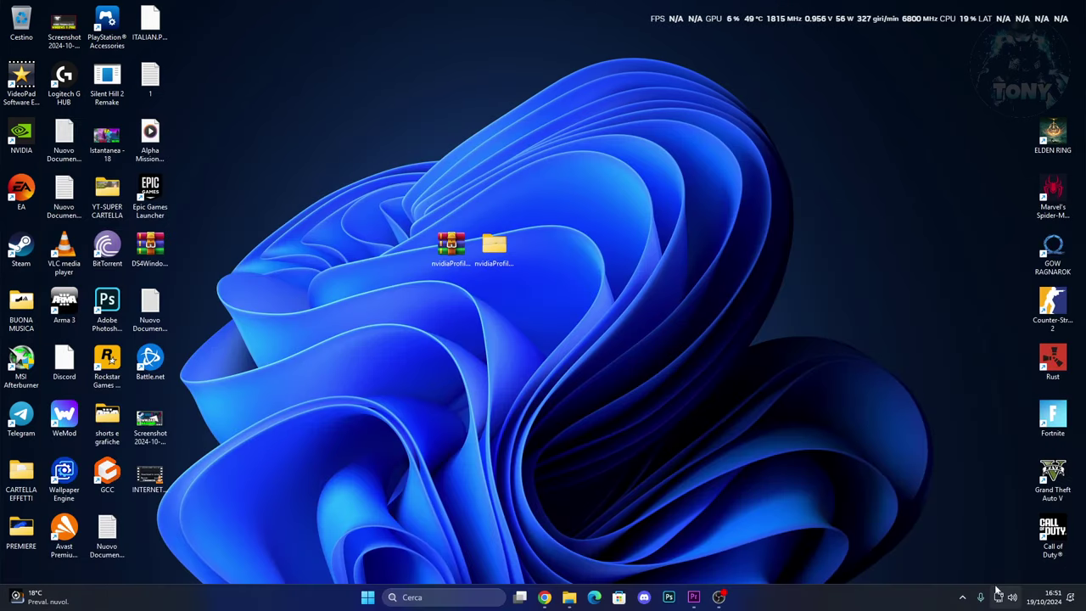
Open the Ethernet adapter's properties for editing from the advanced network settings
{"action": "right_click", "coordinate": [998, 598]}
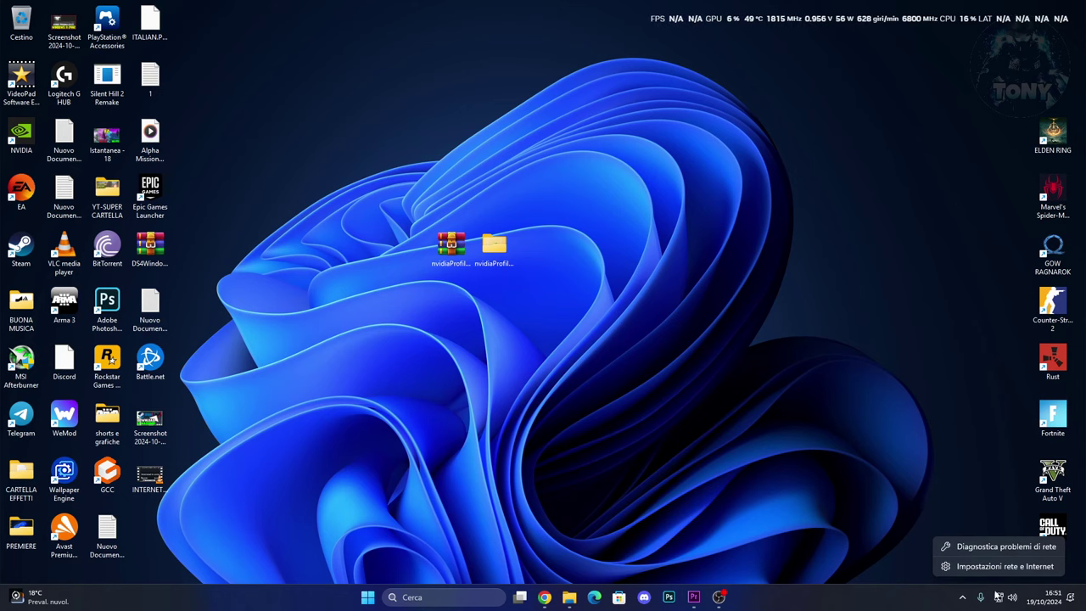
{"action": "left_click", "coordinate": [999, 566]}
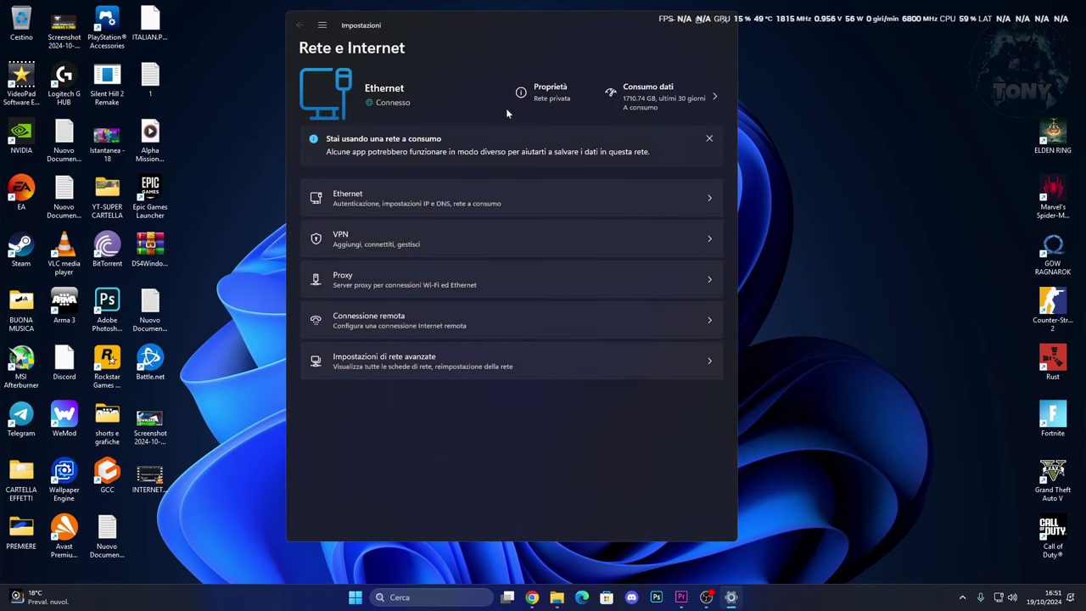
{"action": "left_click", "coordinate": [476, 359]}
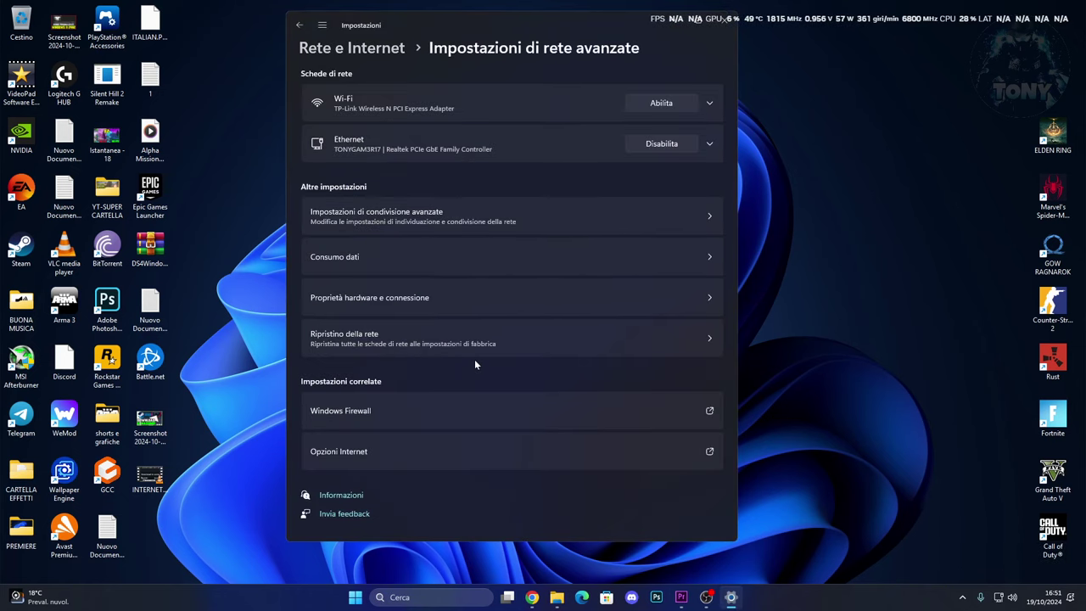
{"action": "left_click", "coordinate": [526, 147]}
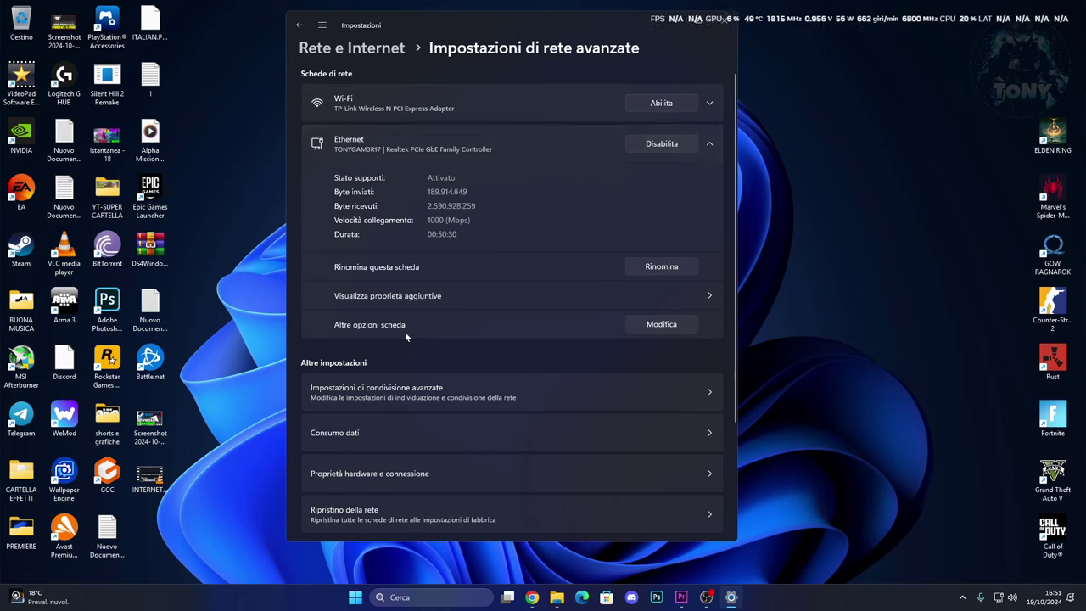
{"action": "left_click", "coordinate": [647, 326]}
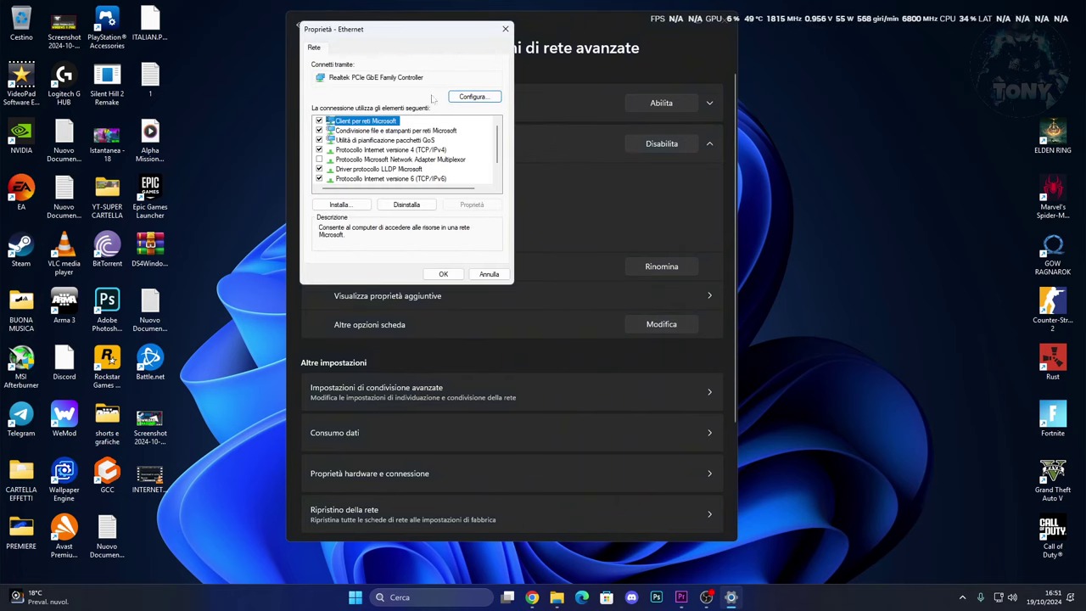
Open the Internet Protocol version 4 (TCP/IPv4) properties and switch DNS to manually specified server addresses
{"action": "left_click_drag", "start_coordinate": [376, 31], "coordinate": [541, 84]}
{"action": "scroll", "coordinate": [553, 195], "scroll_direction": "up", "scroll_amount": 1}
{"action": "left_click", "coordinate": [574, 196]}
{"action": "double_click", "coordinate": [580, 196]}
{"action": "left_click_drag", "start_coordinate": [551, 120], "coordinate": [838, 136]}
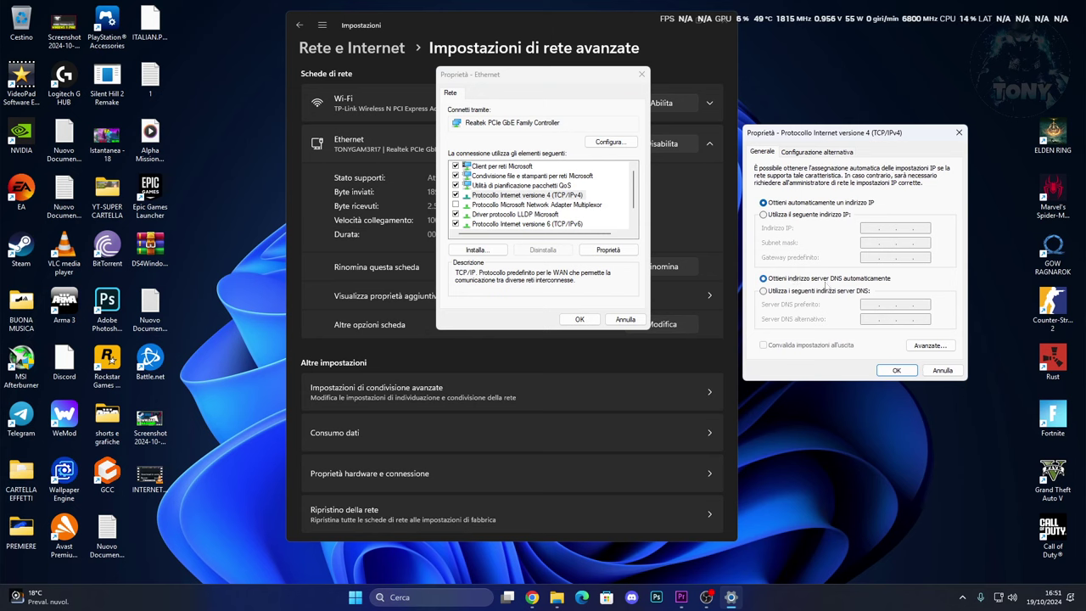
{"action": "left_click", "coordinate": [764, 292]}
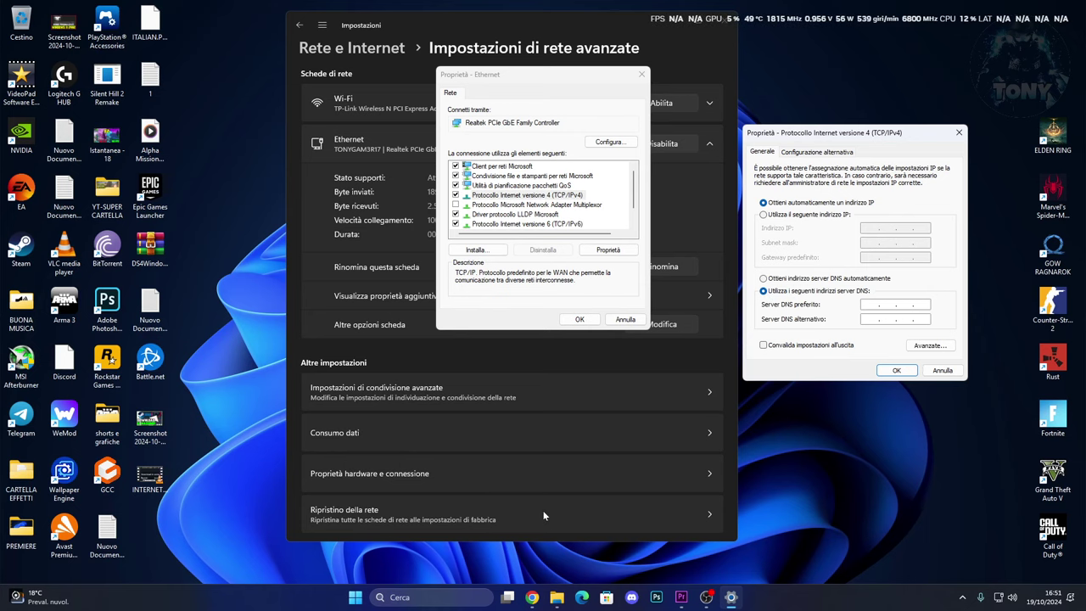
Switch to Chrome and search Google in a new tab for "best server dns internet"
{"action": "left_click", "coordinate": [532, 598]}
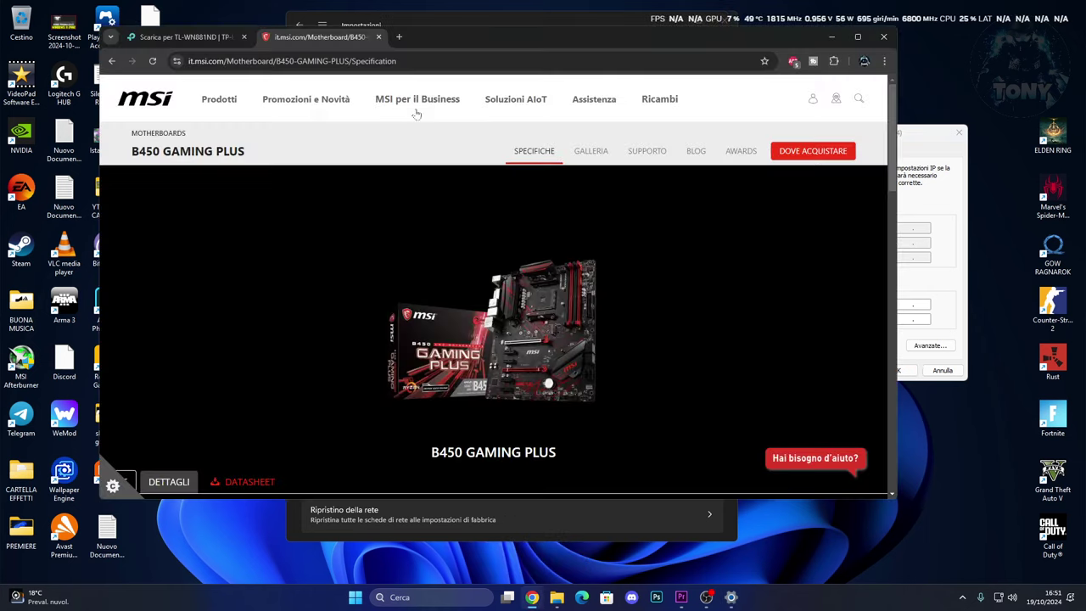
{"action": "left_click", "coordinate": [398, 37]}
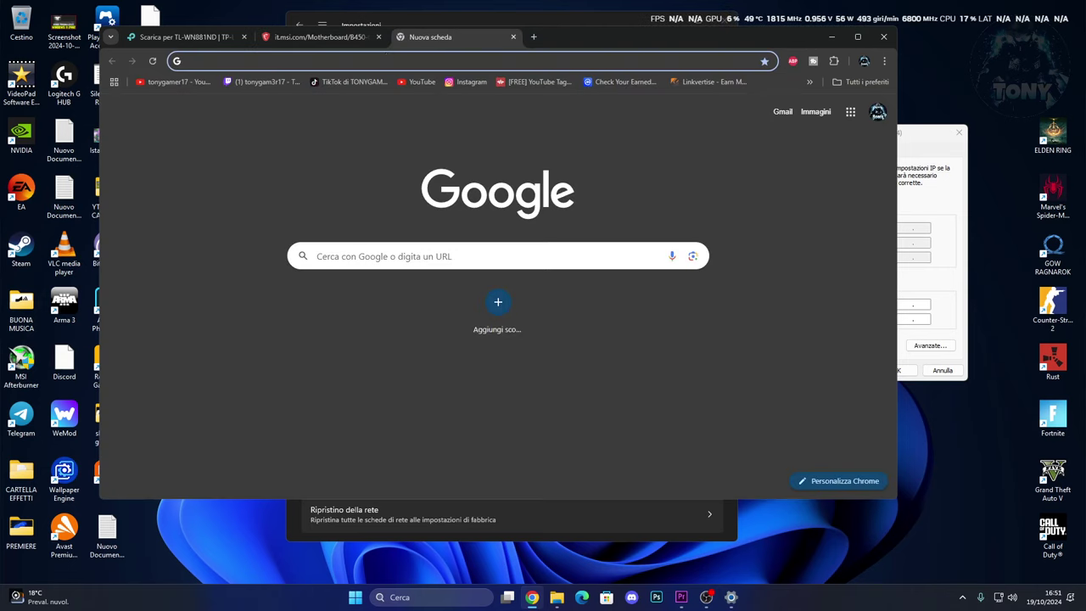
{"action": "type", "text": "best see"}
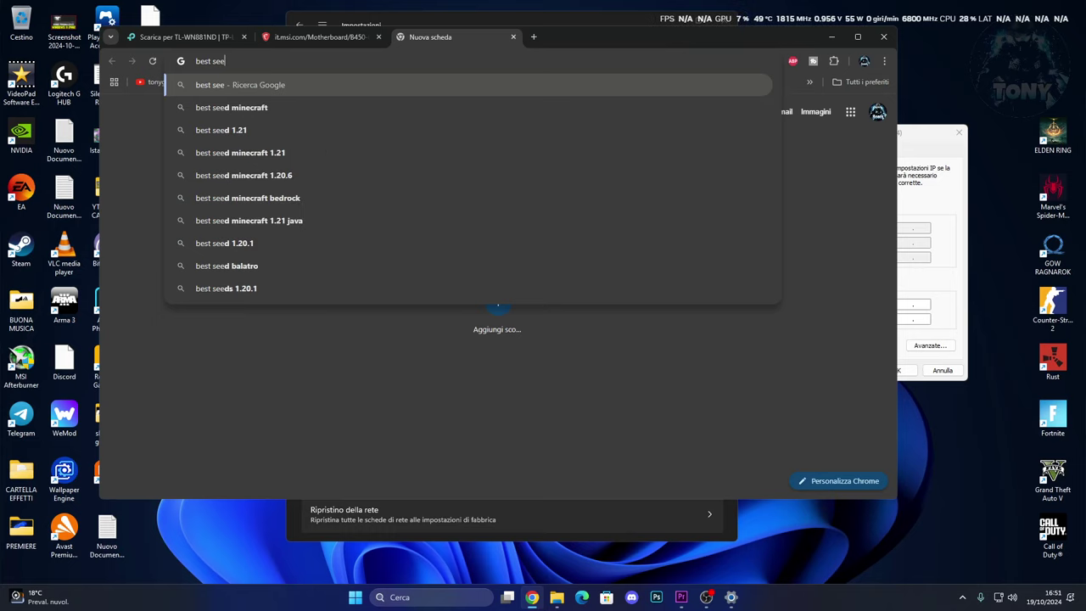
{"action": "key", "text": "BackSpace"}
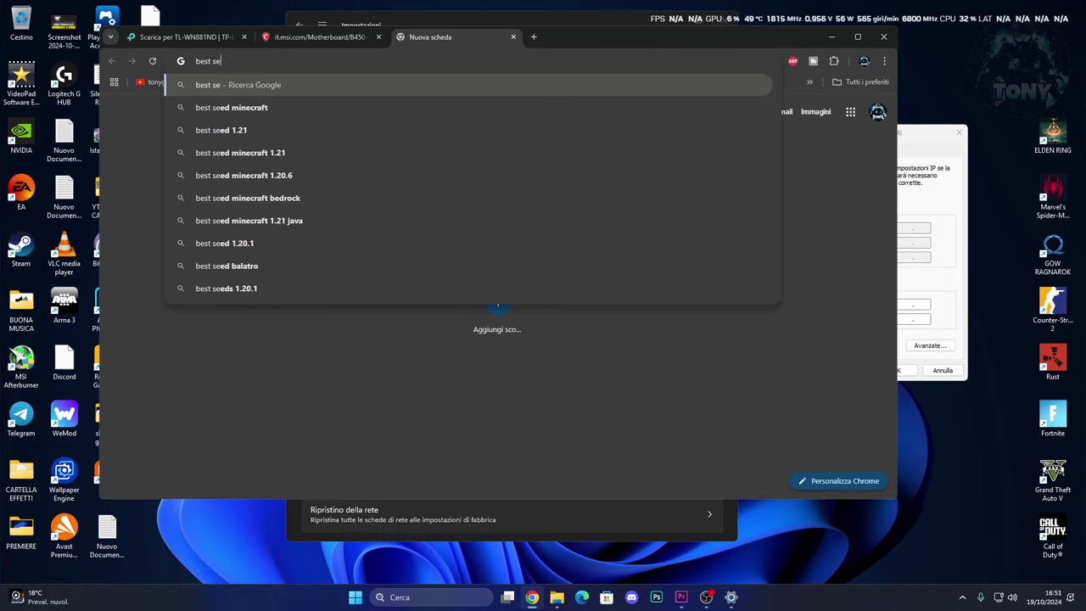
{"action": "type", "text": "rver dns internet"}
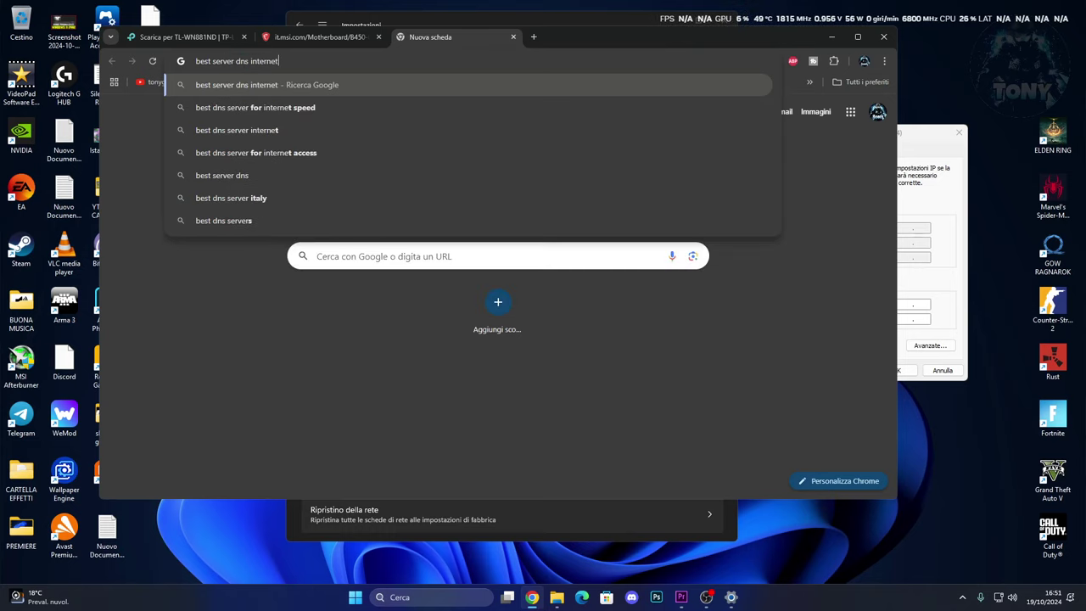
{"action": "key", "text": "Return"}
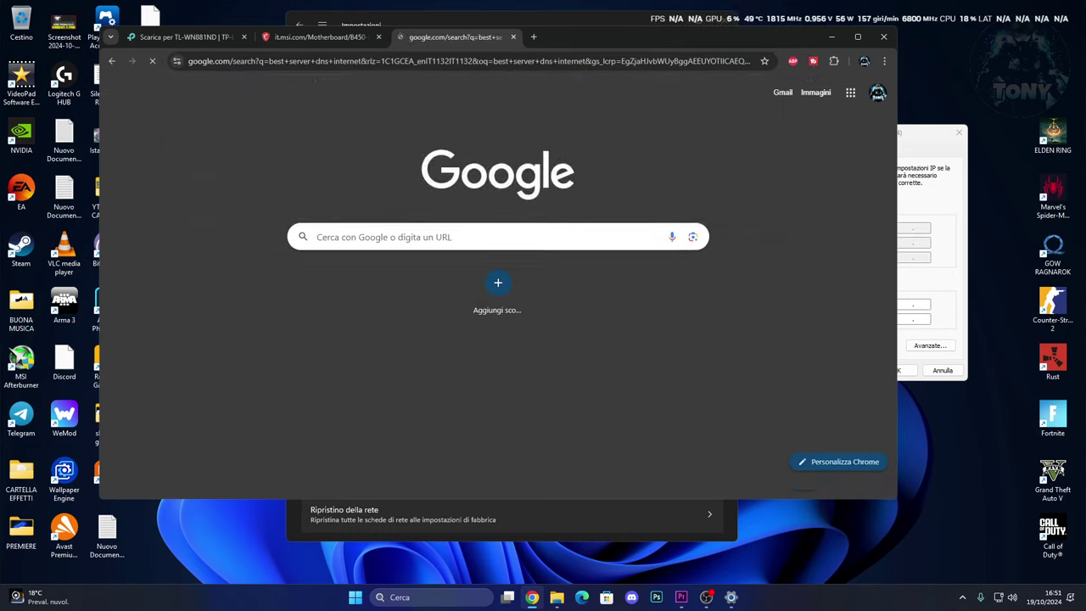
Look through the search results on DNS servers and expand the question "Is 1.1.1.1 still the fastest DNS?"
{"action": "scroll", "coordinate": [415, 185], "scroll_direction": "down", "scroll_amount": 1}
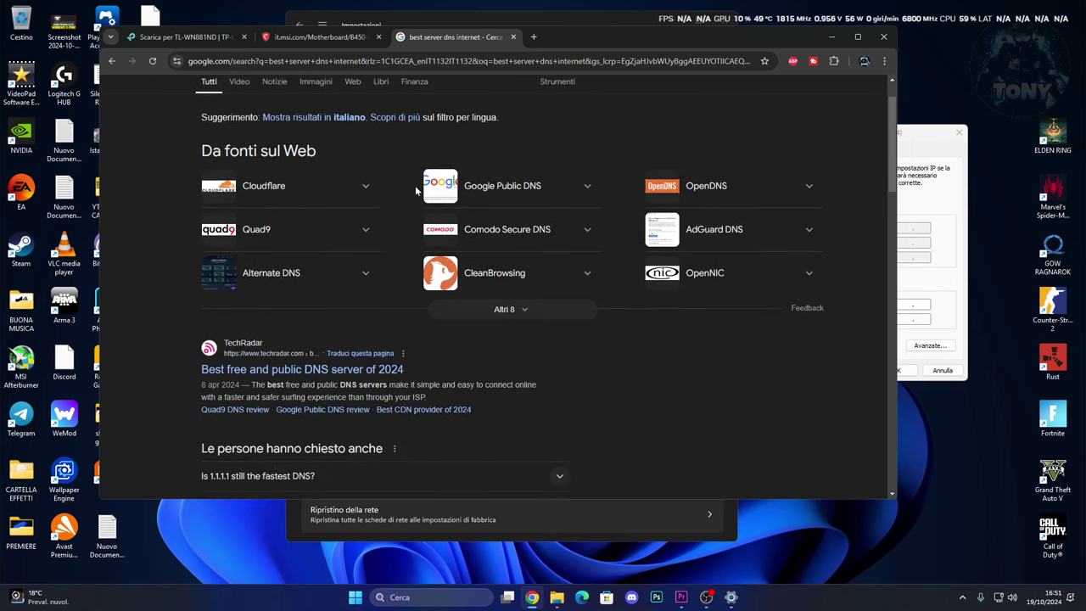
{"action": "scroll", "coordinate": [310, 295], "scroll_direction": "down", "scroll_amount": 2}
{"action": "left_click", "coordinate": [297, 308]}
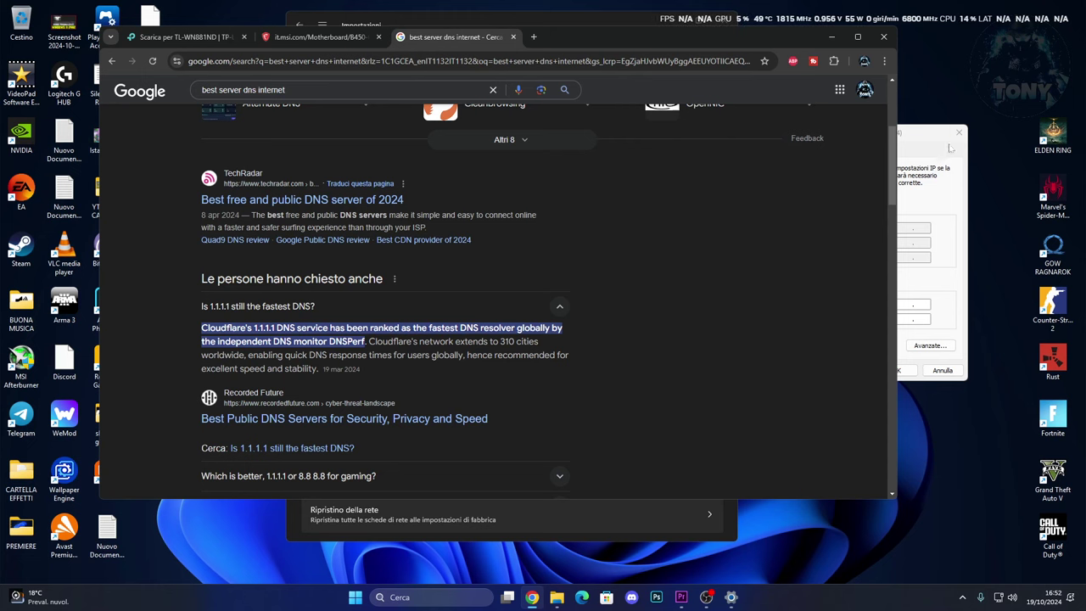
Back in the TCP/IPv4 properties, set the preferred DNS server to 1.1.1.1, enter an alternate server beginning 1.0.0, and confirm
{"action": "left_click", "coordinate": [951, 148]}
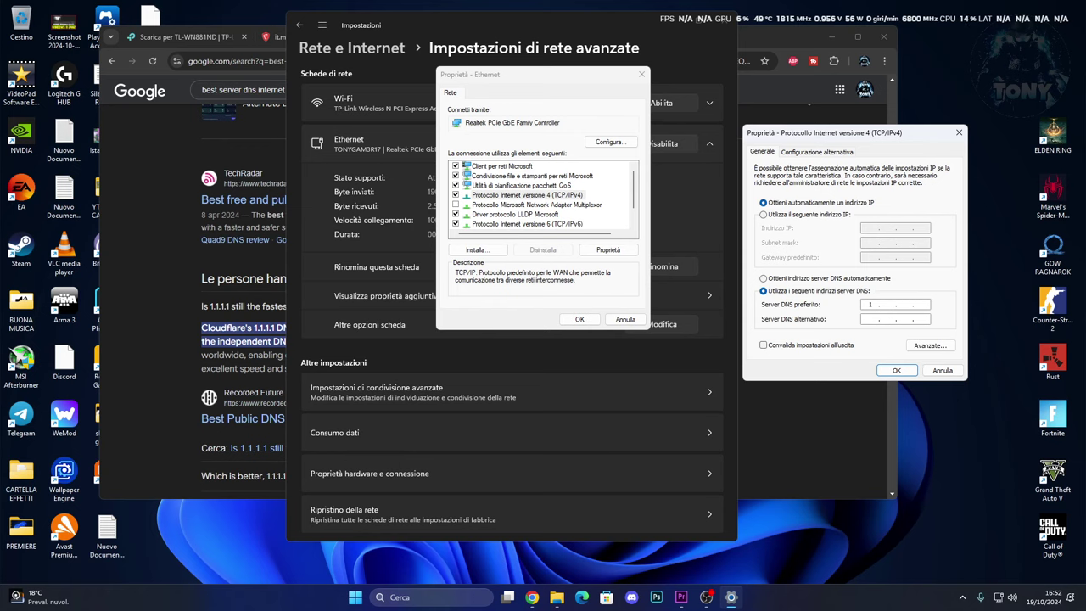
{"action": "type", "text": "1"}
{"action": "type", "text": "1"}
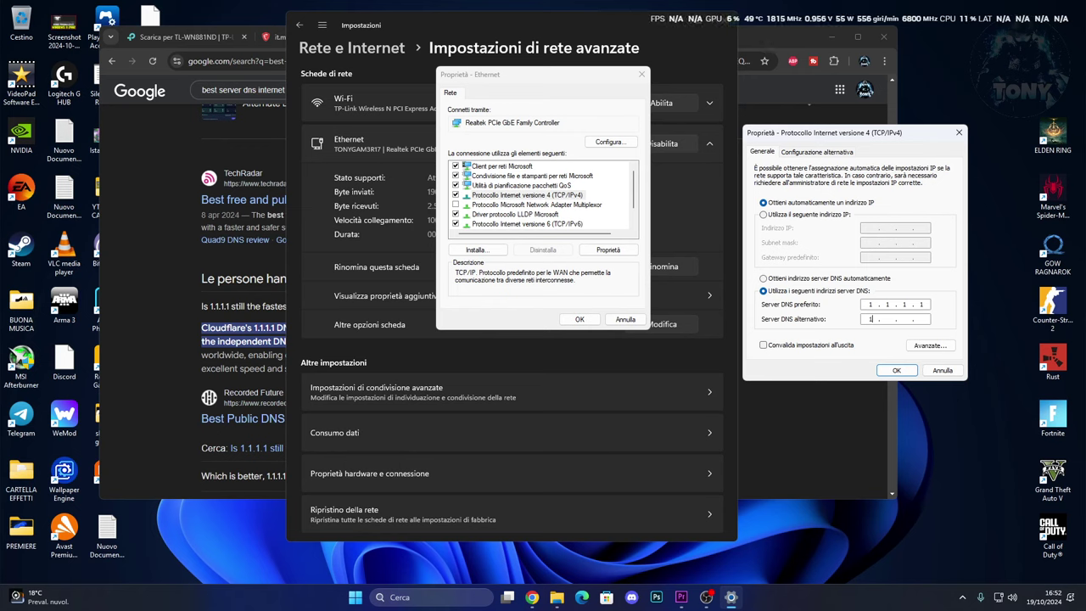
{"action": "type", "text": ".0.0"}
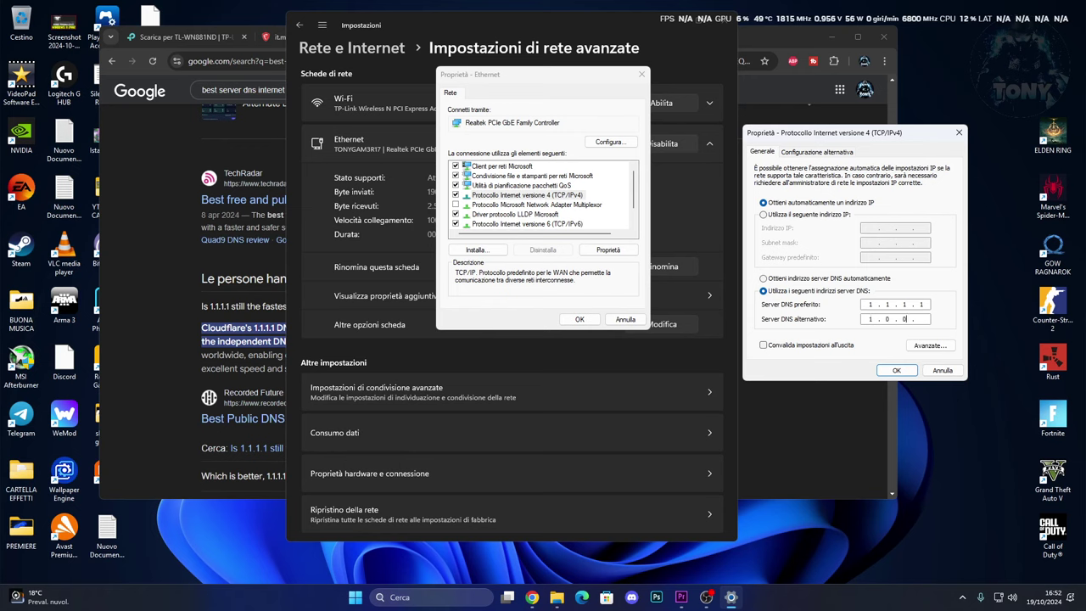
{"action": "left_click", "coordinate": [896, 372]}
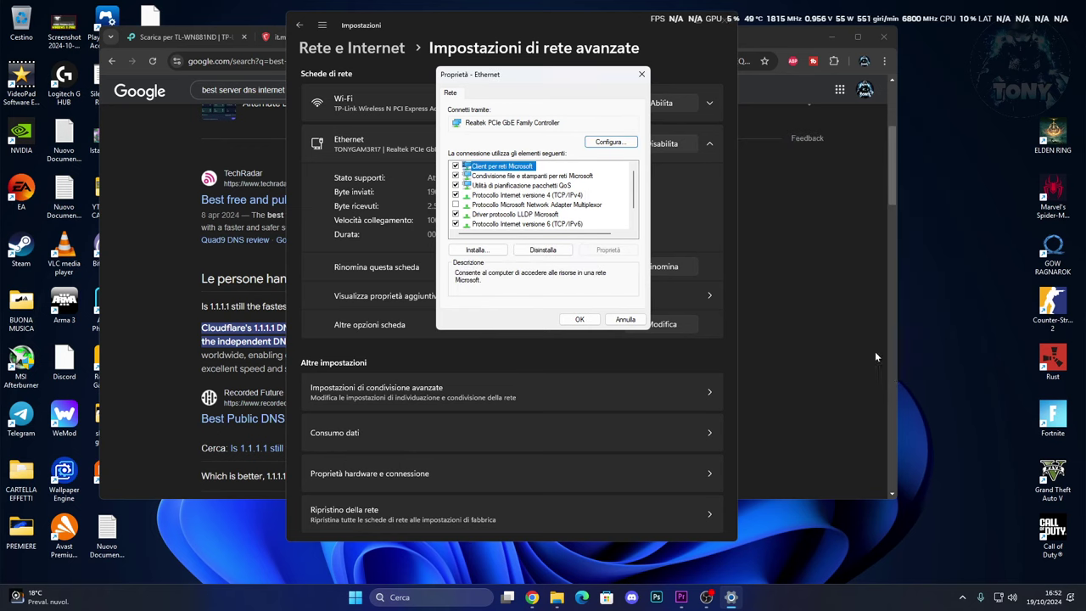
Close the Ethernet properties, the browser and the Settings window to return to the desktop
{"action": "left_click", "coordinate": [641, 74]}
{"action": "left_click", "coordinate": [883, 36]}
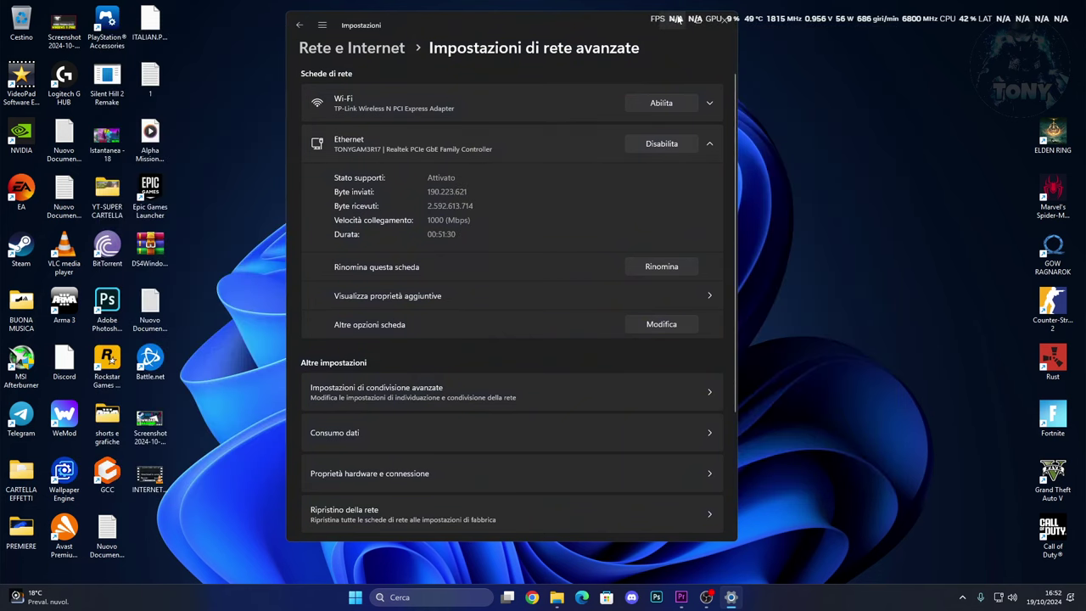
{"action": "left_click", "coordinate": [722, 22]}
Find the Windows troubleshooting settings and run the Rete e Internet troubleshooter from the other troubleshooters
{"action": "left_click", "coordinate": [432, 598]}
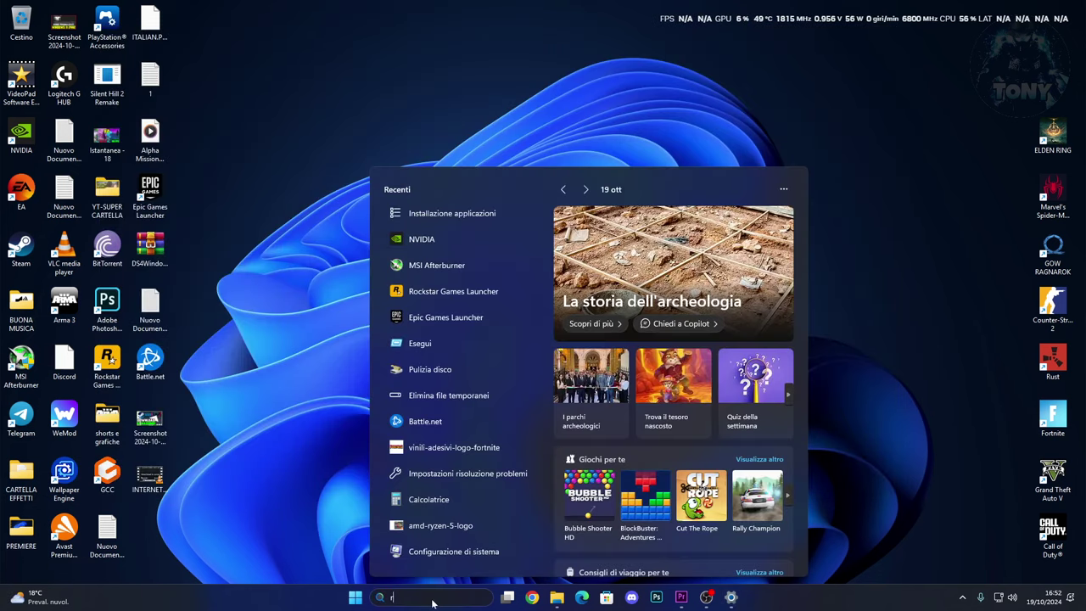
{"action": "type", "text": "risol"}
{"action": "key", "text": "Return"}
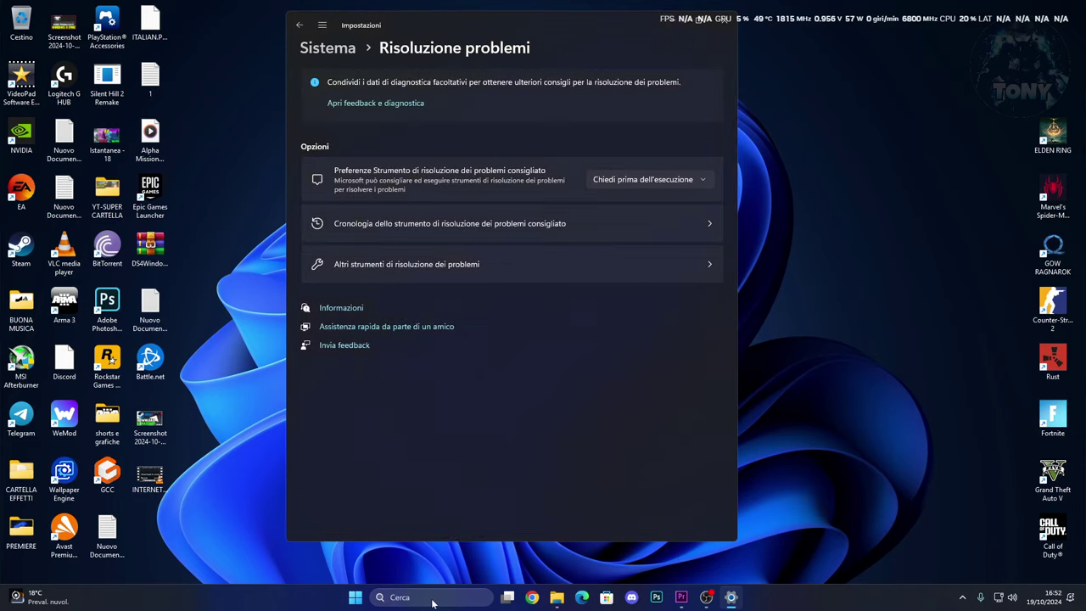
{"action": "left_click", "coordinate": [497, 267]}
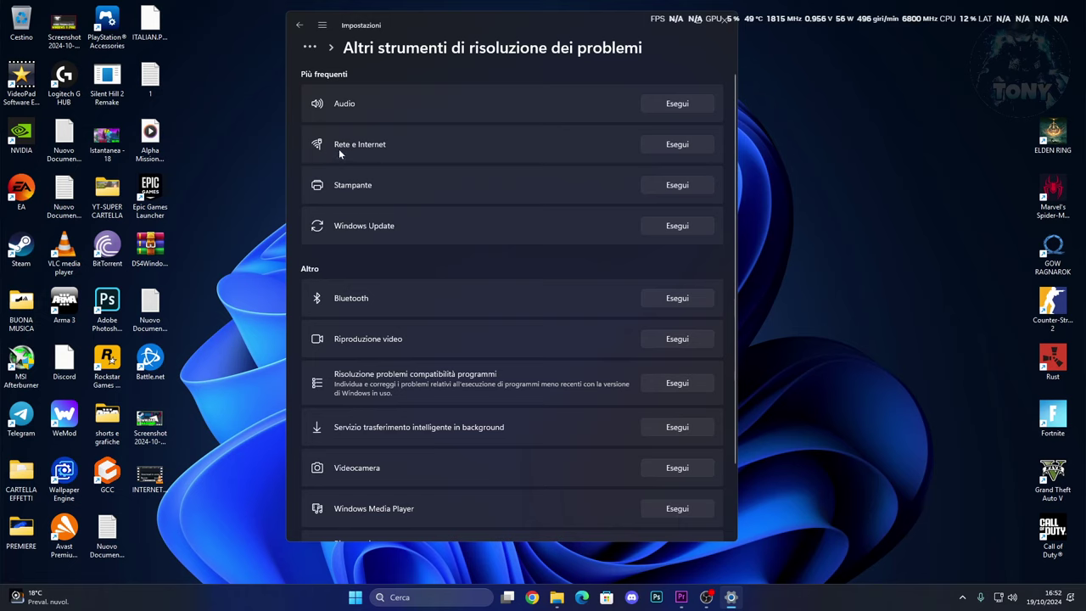
{"action": "left_click", "coordinate": [676, 145]}
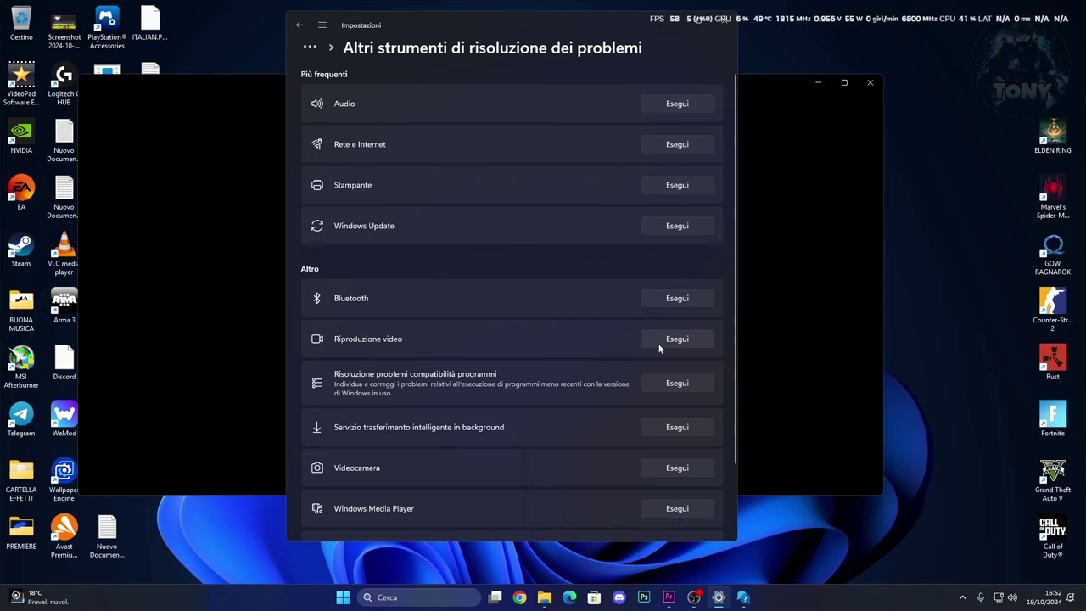
{"action": "left_click", "coordinate": [761, 90]}
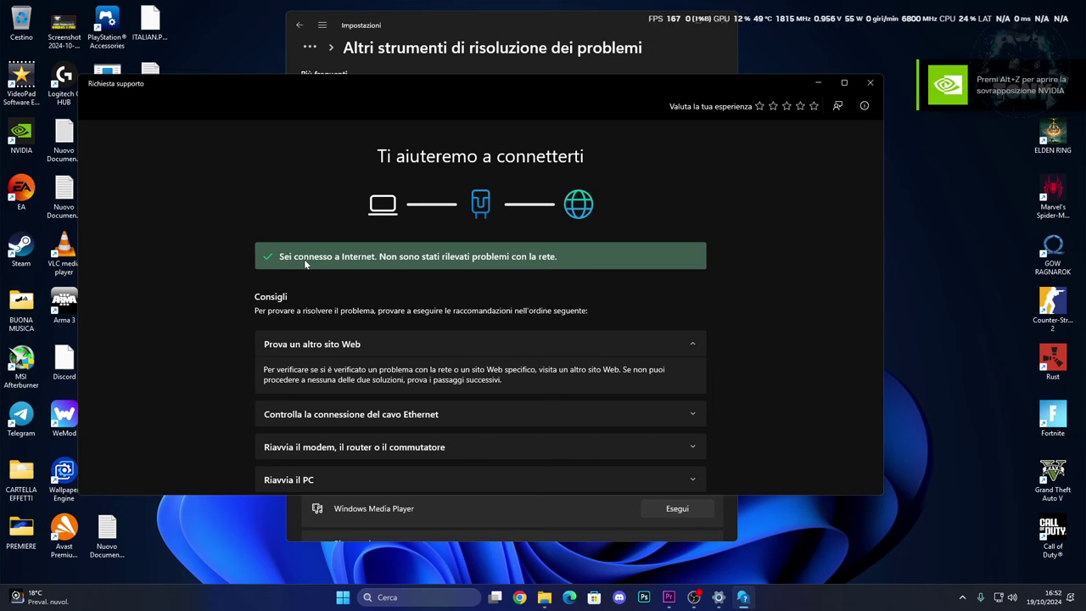
Review the network test's recommendations, including "Serve ancora aiuto?", then exit the test and close the support window
{"action": "scroll", "coordinate": [735, 253], "scroll_direction": "down", "scroll_amount": 3}
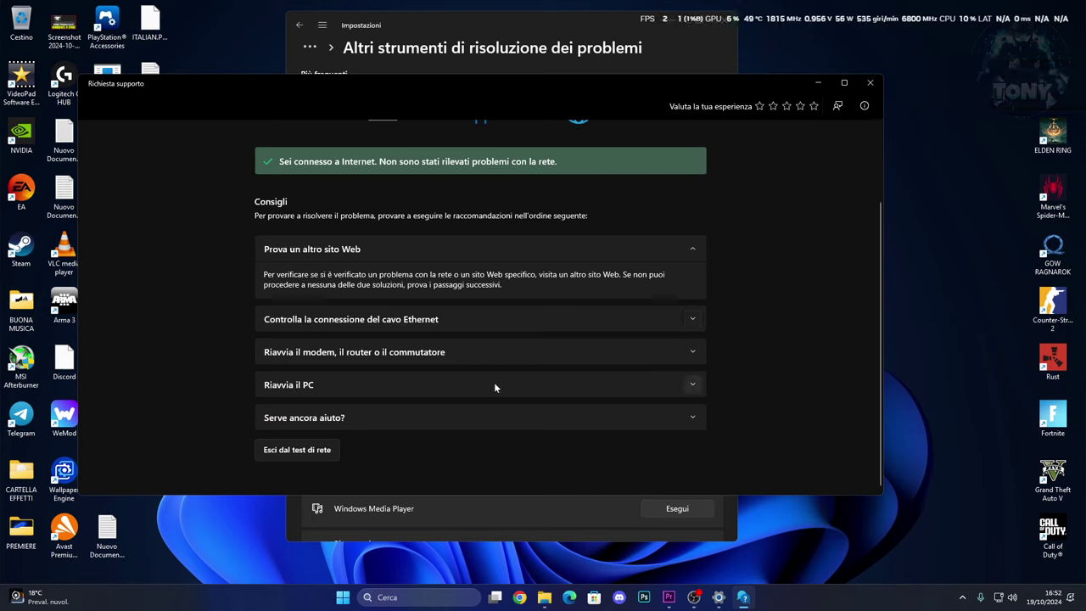
{"action": "left_click", "coordinate": [472, 421]}
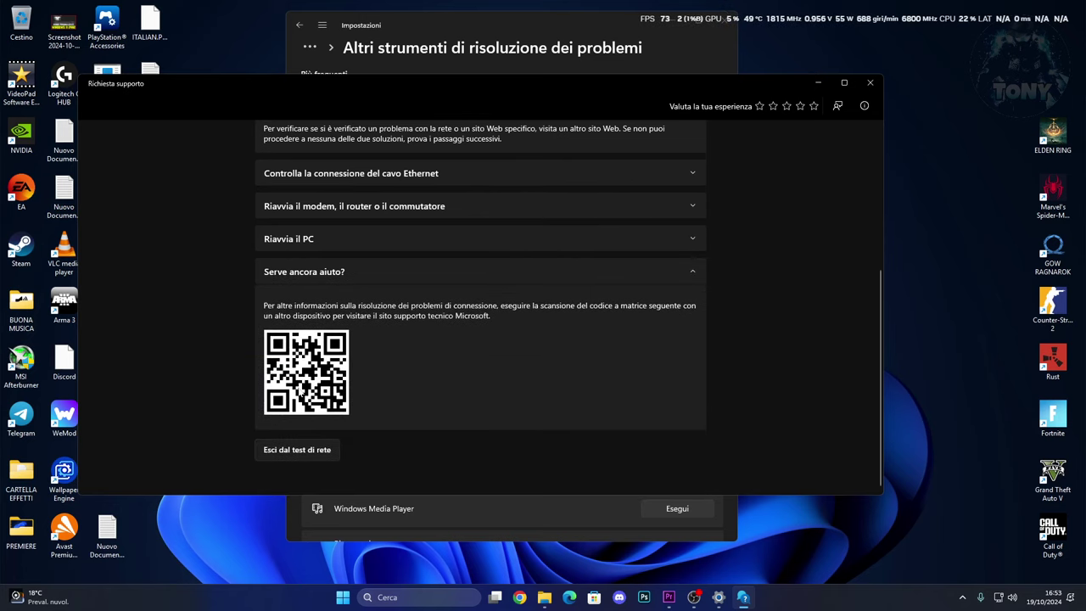
{"action": "left_click", "coordinate": [380, 275]}
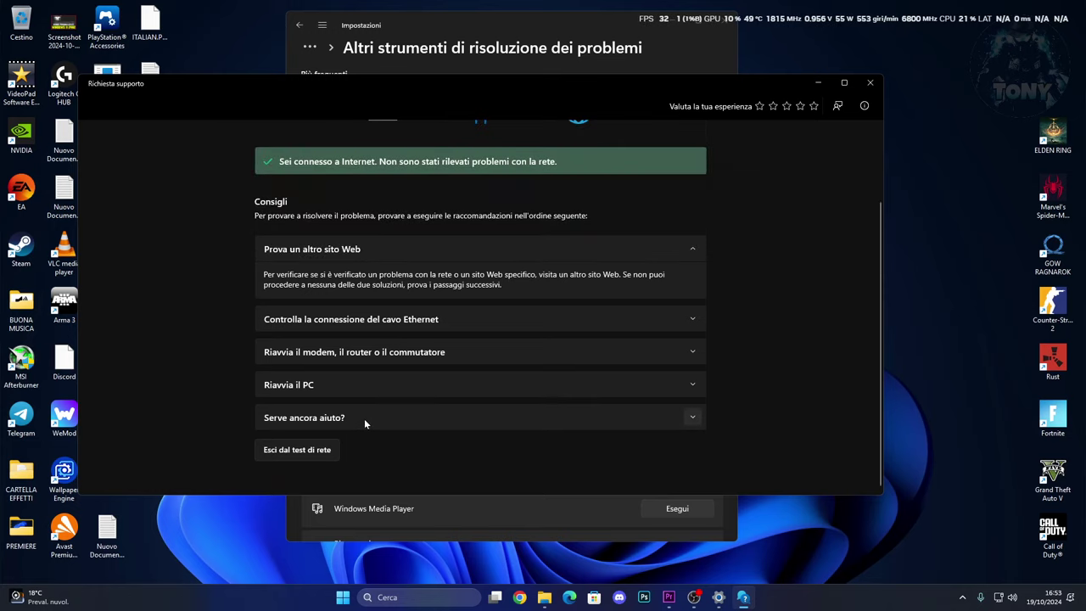
{"action": "left_click", "coordinate": [284, 455]}
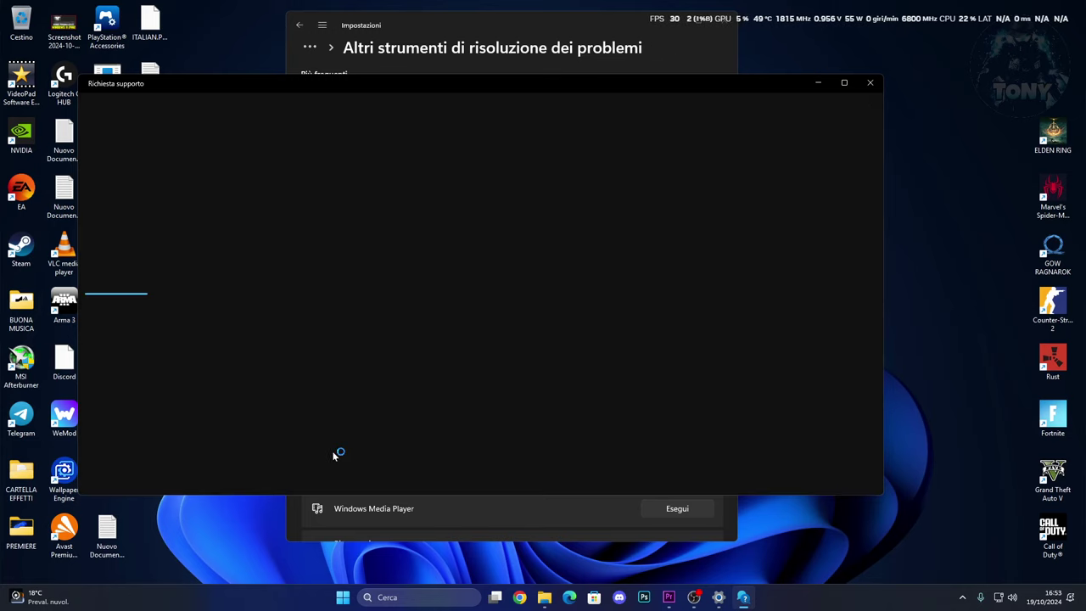
{"action": "left_click", "coordinate": [866, 86]}
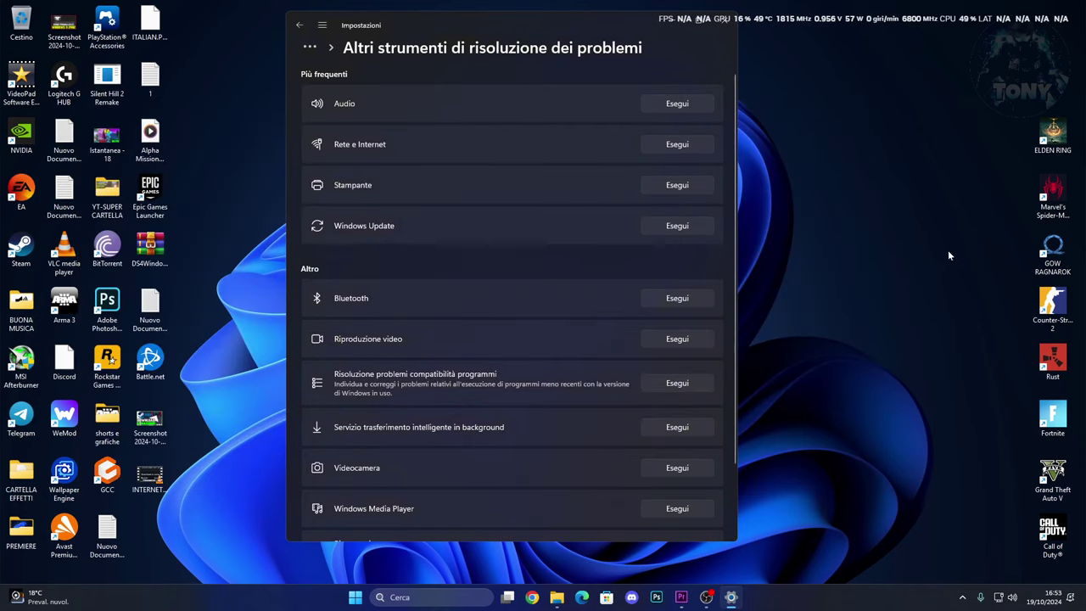
Open the network reset page (Ripristino della rete) in the advanced network settings
{"action": "right_click", "coordinate": [998, 598]}
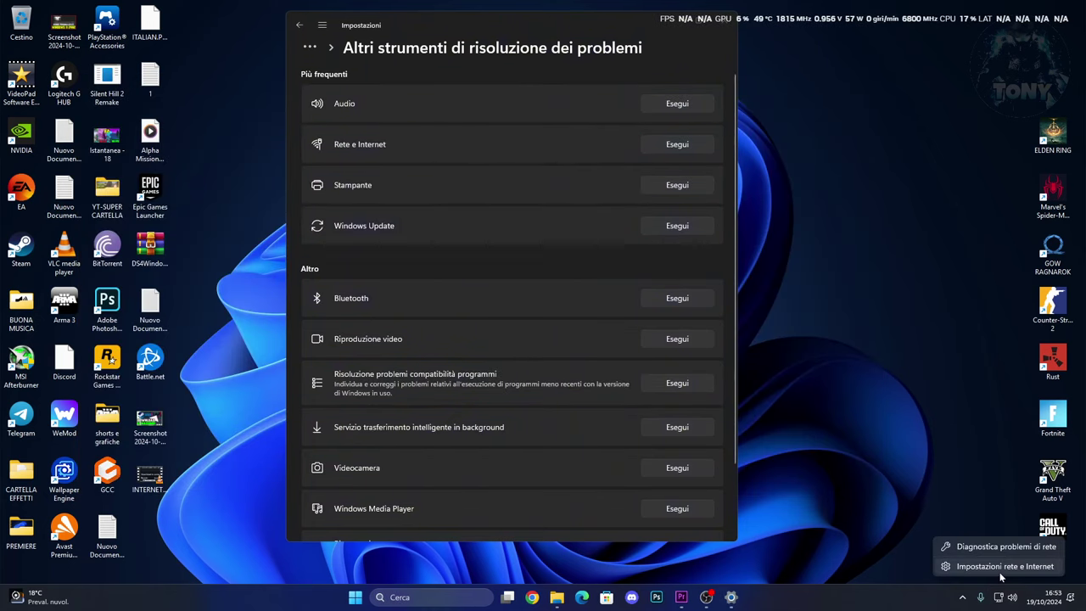
{"action": "left_click", "coordinate": [1005, 566]}
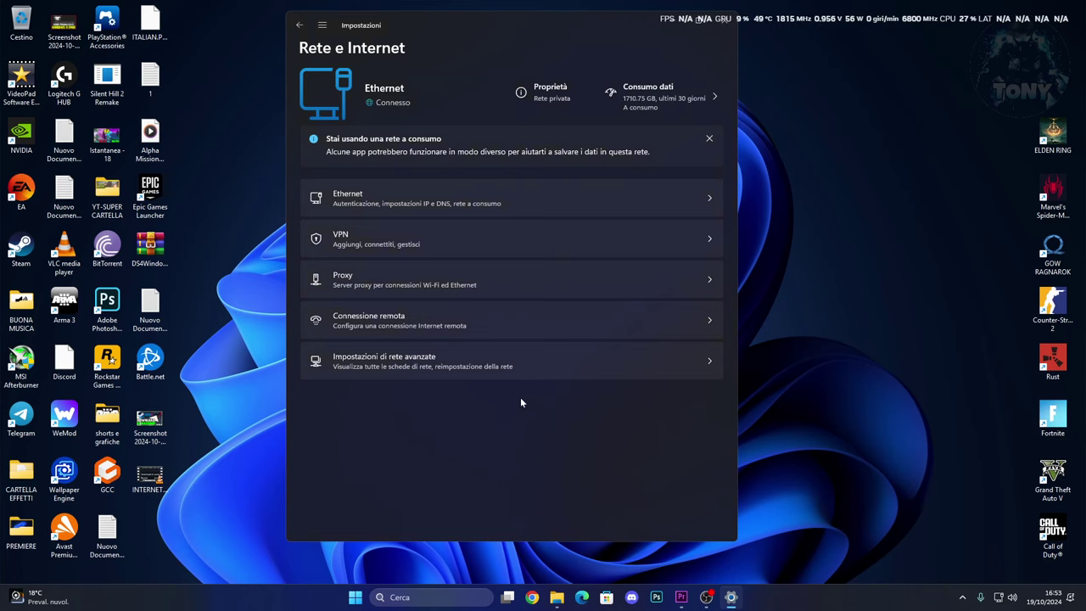
{"action": "left_click", "coordinate": [497, 365]}
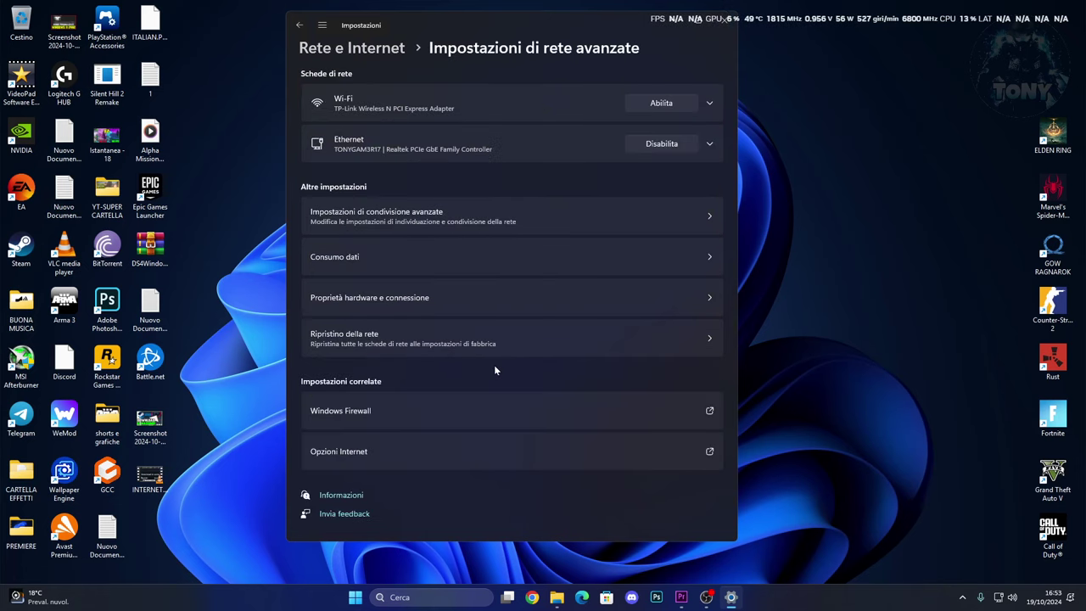
{"action": "left_click", "coordinate": [468, 343]}
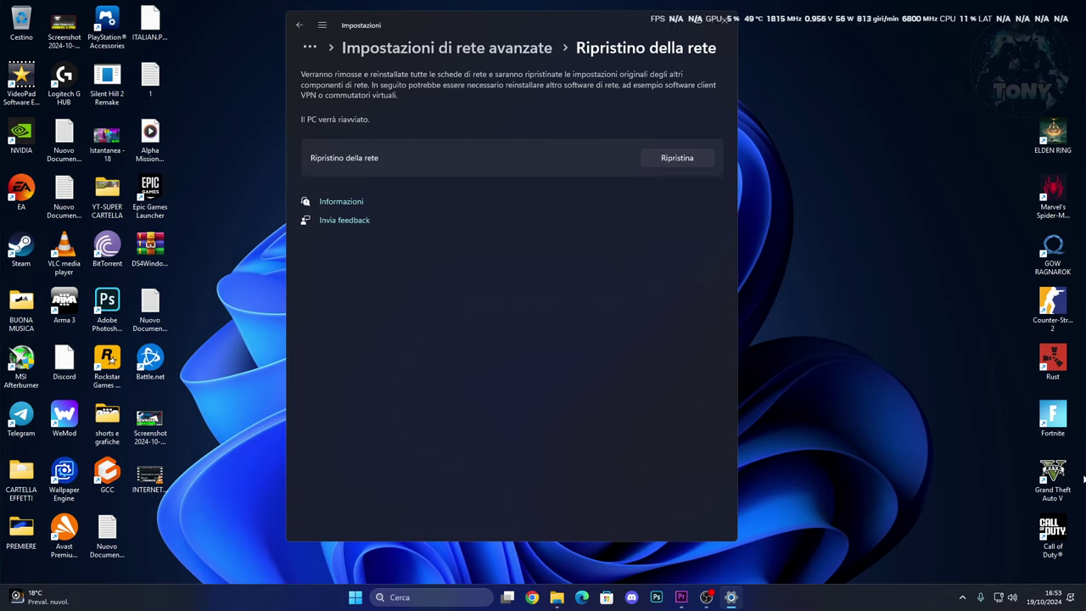
{"action": "left_click", "coordinate": [1008, 596]}
{"action": "left_click", "coordinate": [1038, 468]}
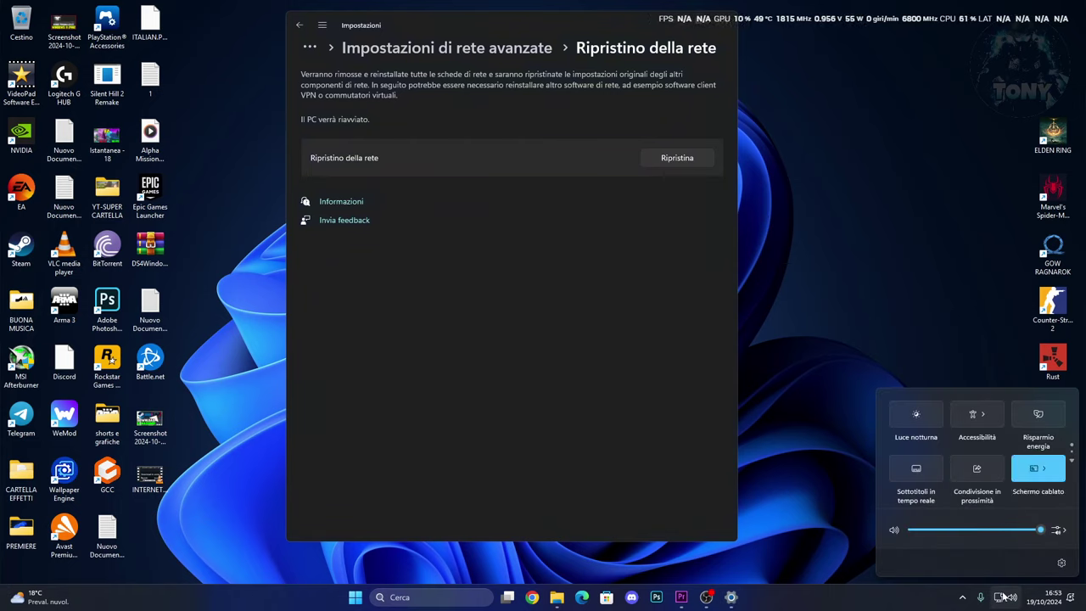
{"action": "left_click", "coordinate": [1002, 597]}
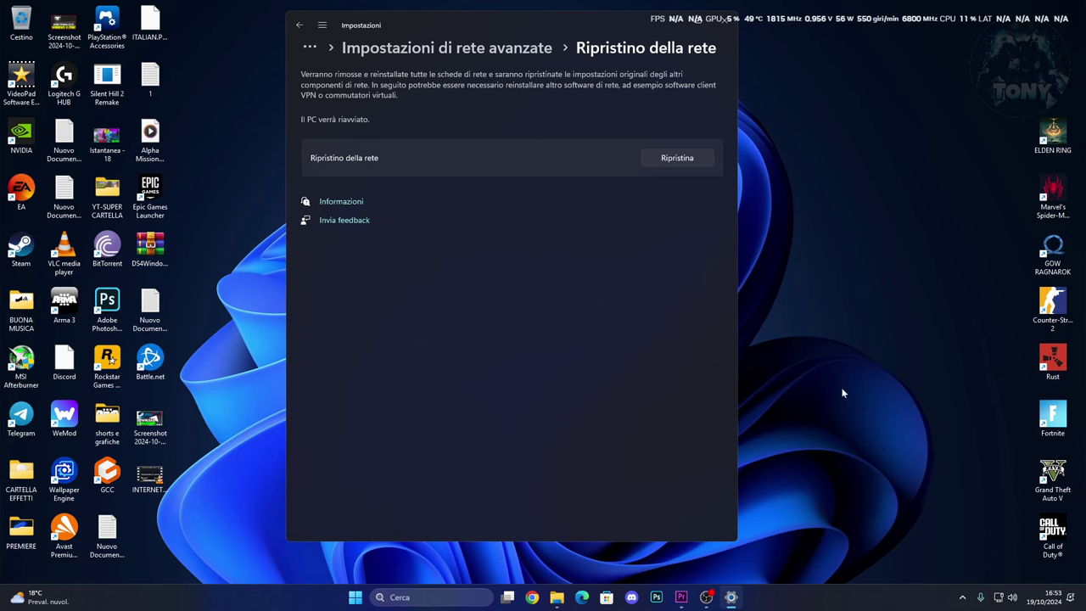
Close Settings and open Device Manager, showing the network adapters under Schede di rete
{"action": "left_click", "coordinate": [721, 23]}
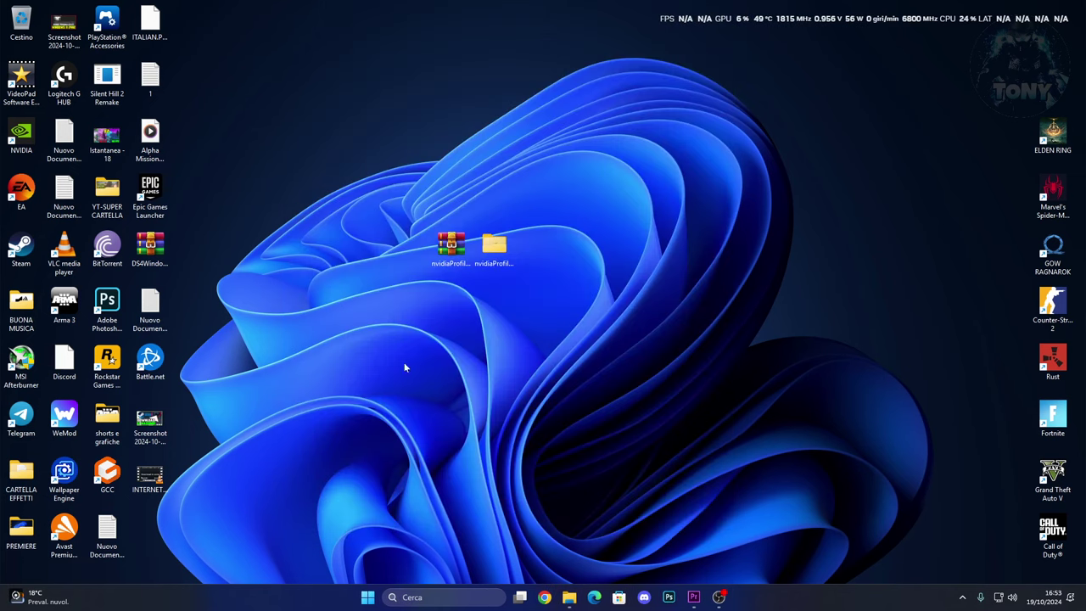
{"action": "right_click", "coordinate": [367, 598]}
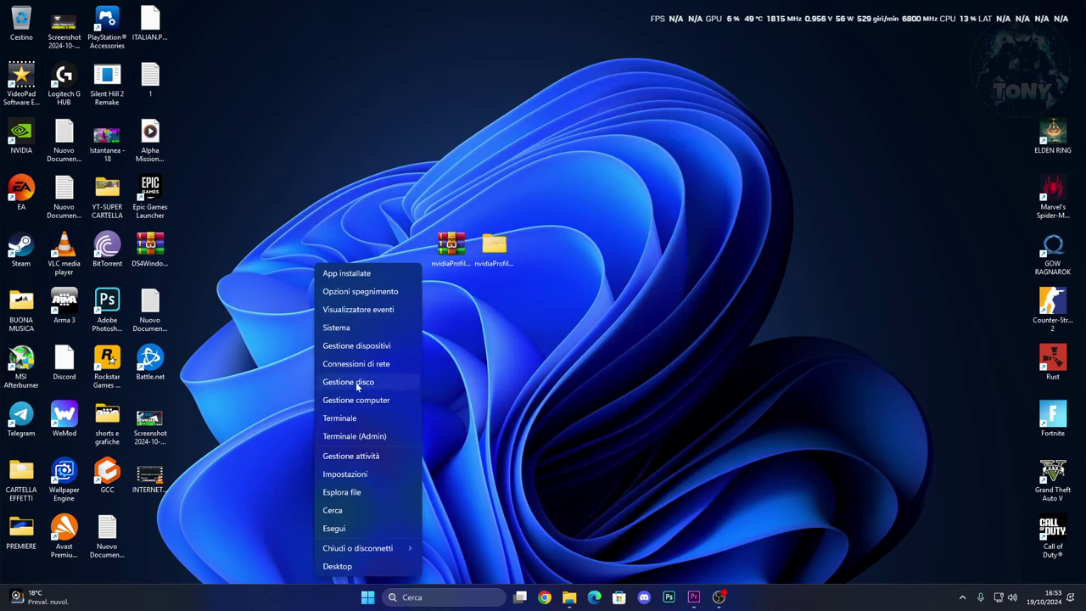
{"action": "left_click", "coordinate": [354, 347]}
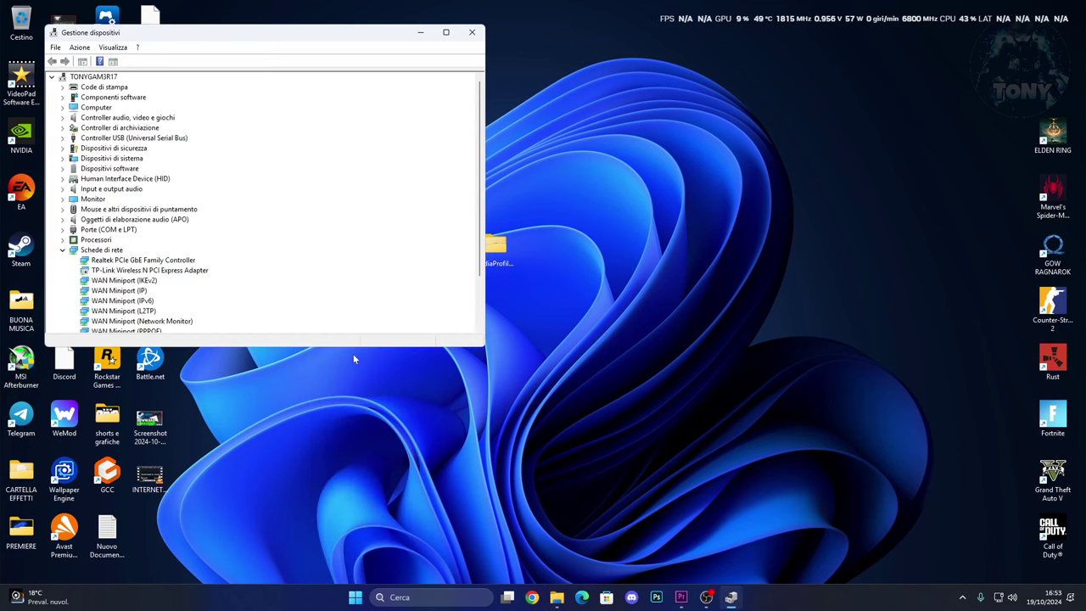
{"action": "left_click_drag", "start_coordinate": [261, 32], "coordinate": [580, 77]}
{"action": "scroll", "coordinate": [603, 282], "scroll_direction": "down", "scroll_amount": 2}
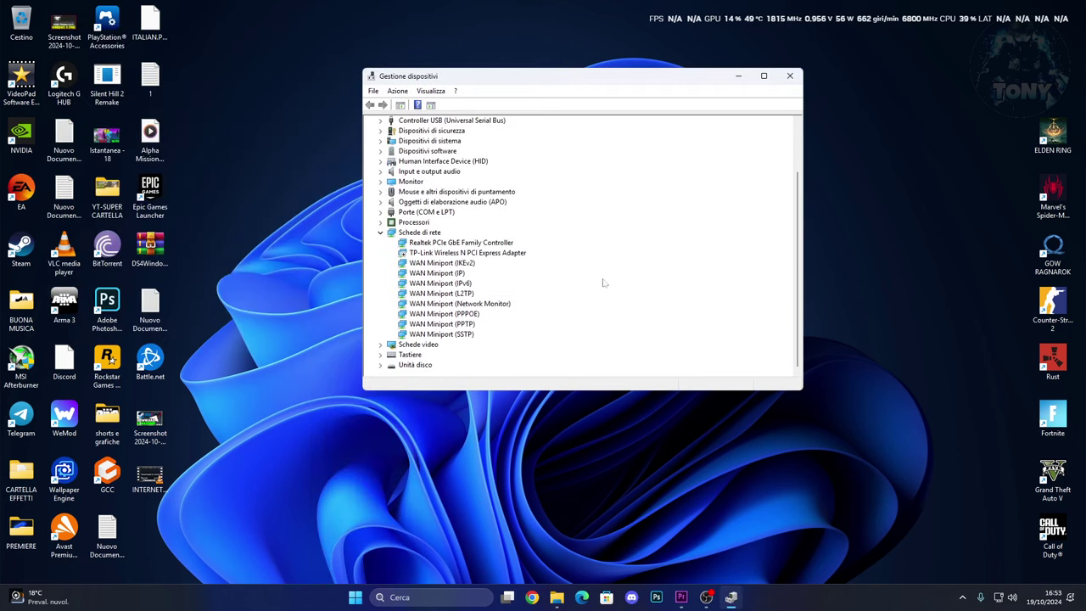
Start a driver update for the Realtek PCIe GbE Family Controller, choosing from the list of drivers available on the computer
{"action": "left_click", "coordinate": [417, 253]}
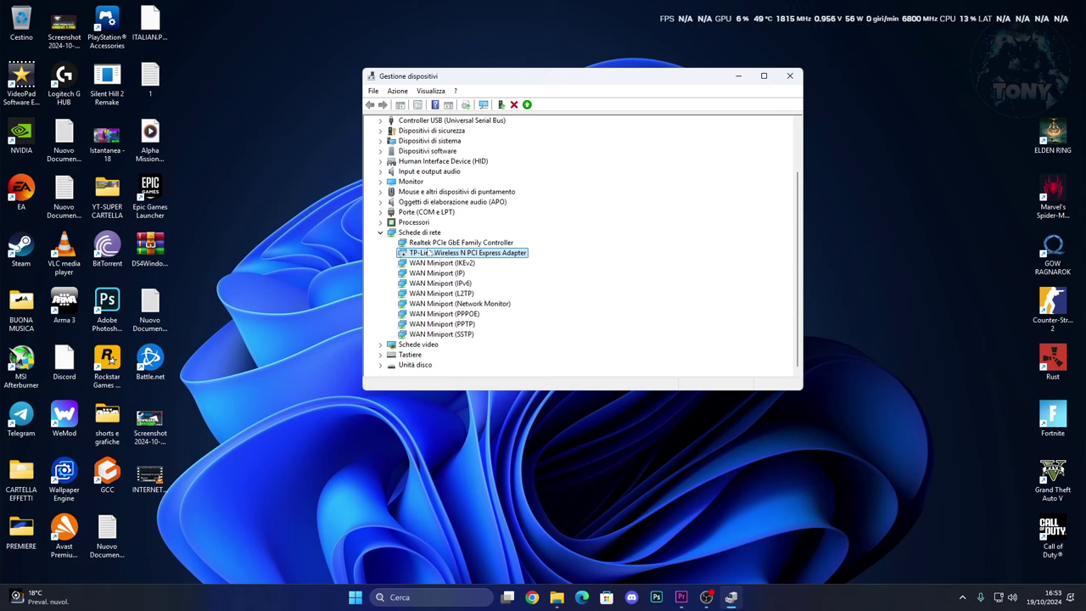
{"action": "key", "text": "Up"}
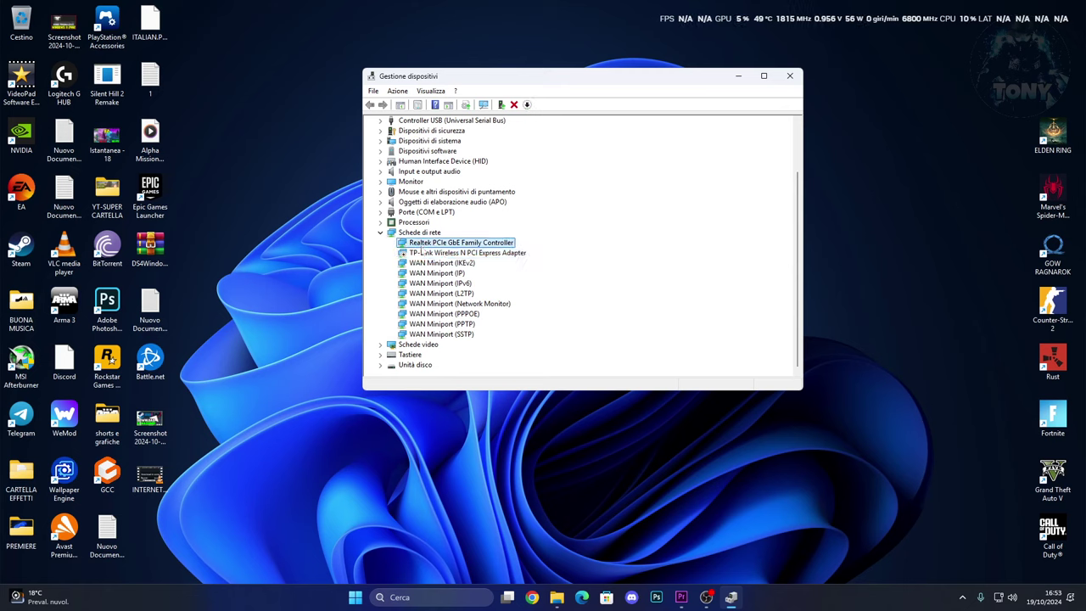
{"action": "right_click", "coordinate": [436, 248]}
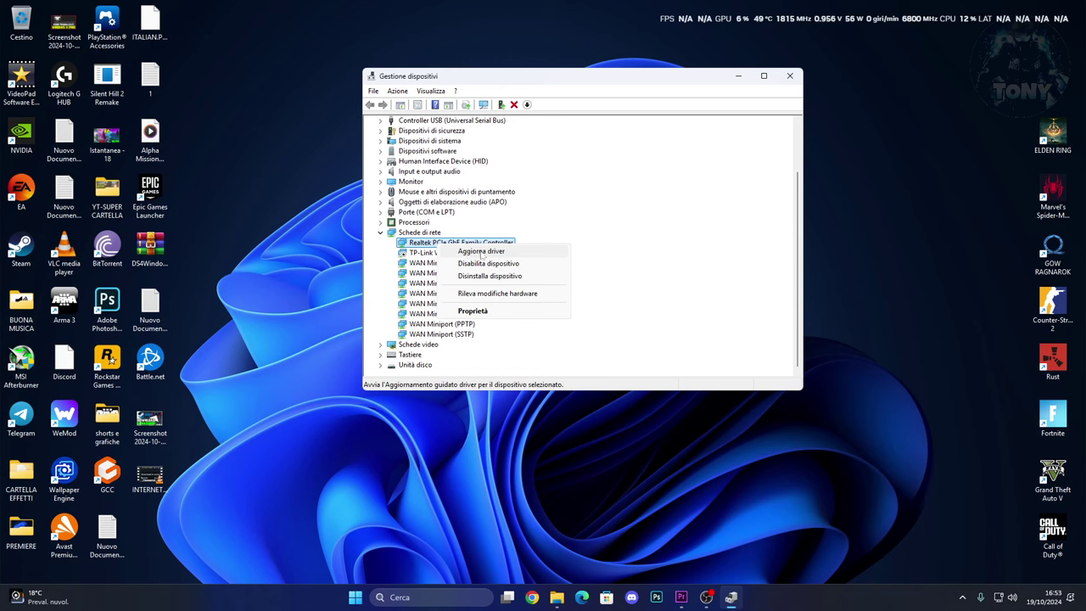
{"action": "left_click", "coordinate": [480, 254]}
{"action": "left_click", "coordinate": [515, 270]}
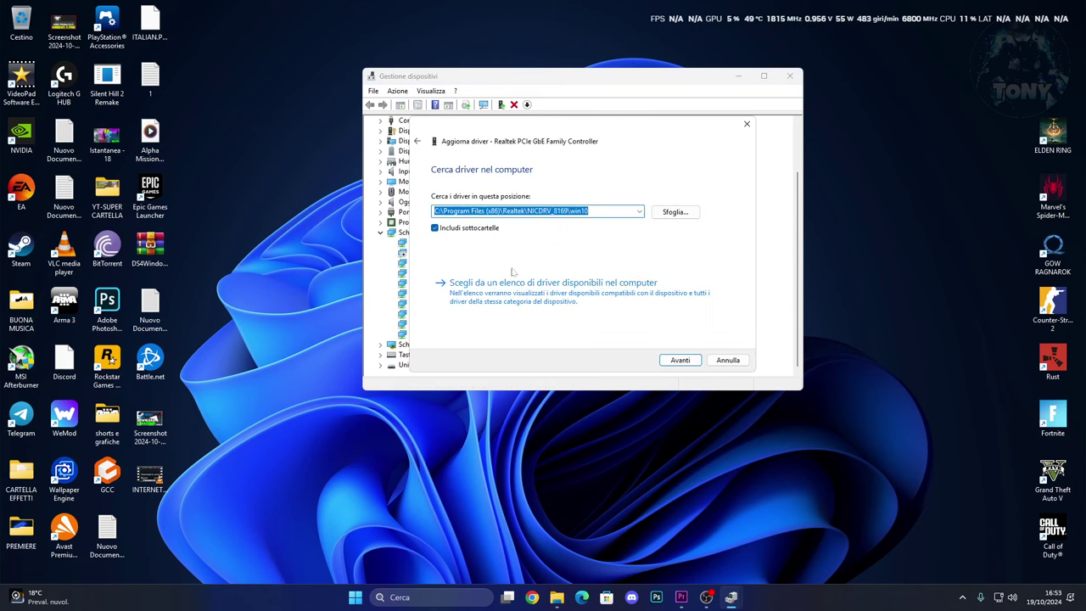
{"action": "left_click", "coordinate": [560, 318]}
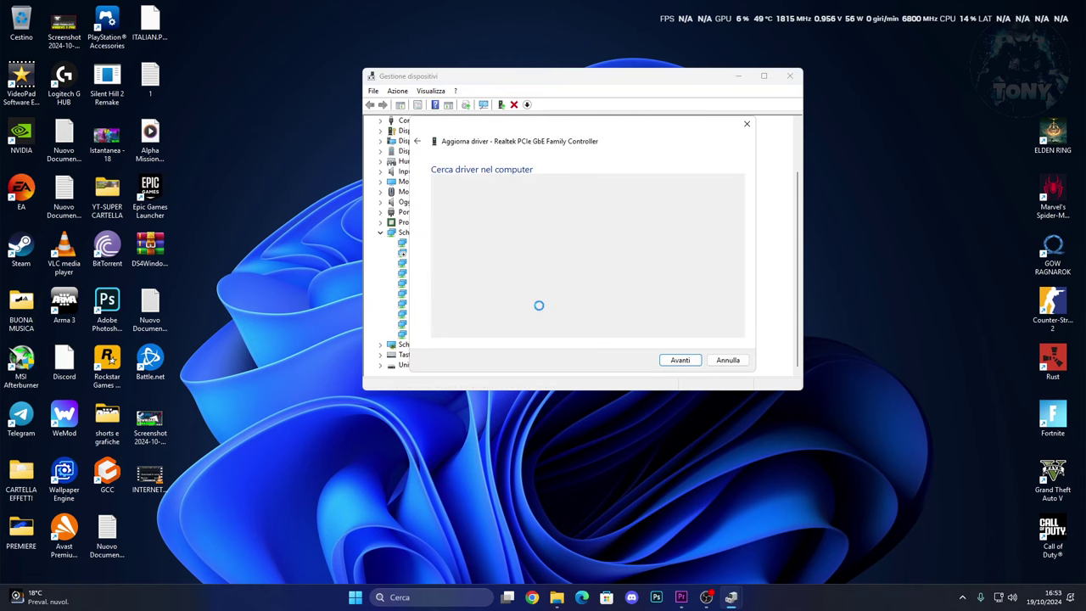
Select the Realtek(R) PCI(e) Ethernet Controller driver version 10.73.815.2024 [15/08/2024] in the list of compatible models
{"action": "scroll", "coordinate": [539, 303], "scroll_direction": "down", "scroll_amount": 5}
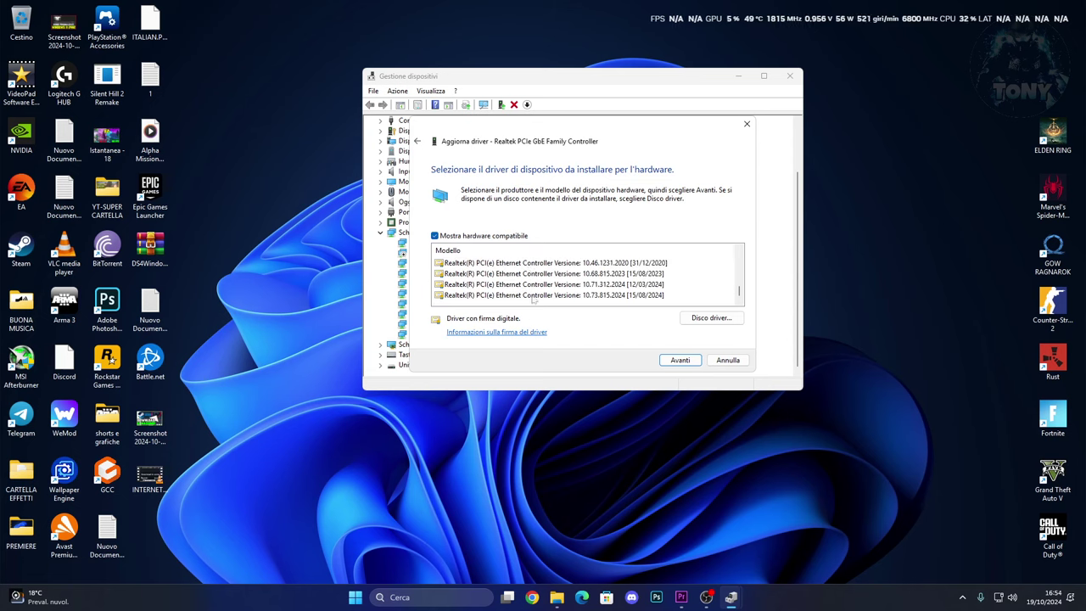
{"action": "left_click_drag", "start_coordinate": [530, 125], "coordinate": [649, 125]}
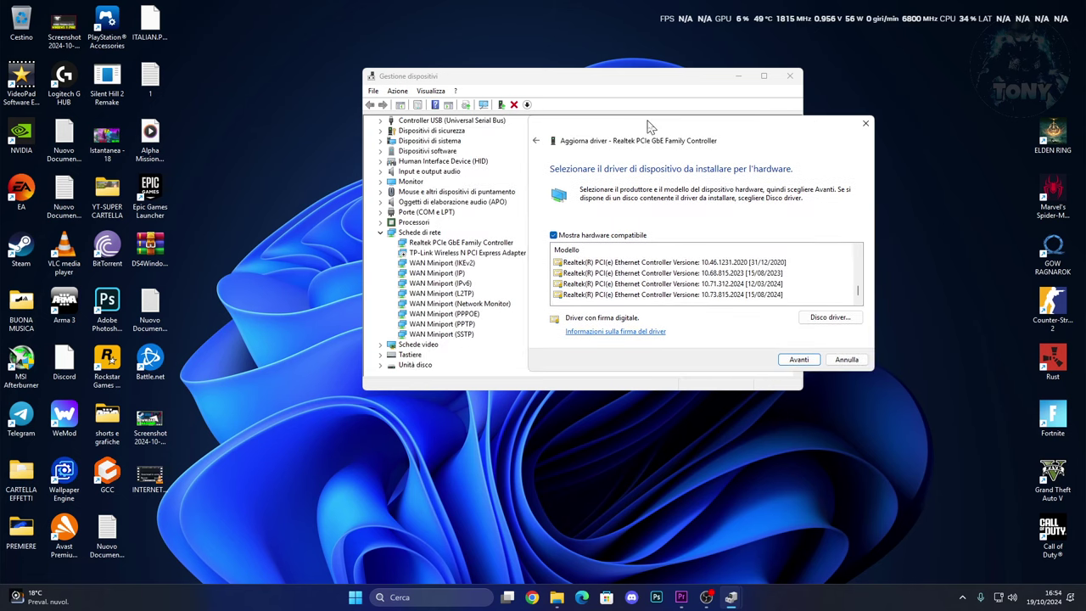
{"action": "left_click", "coordinate": [599, 295]}
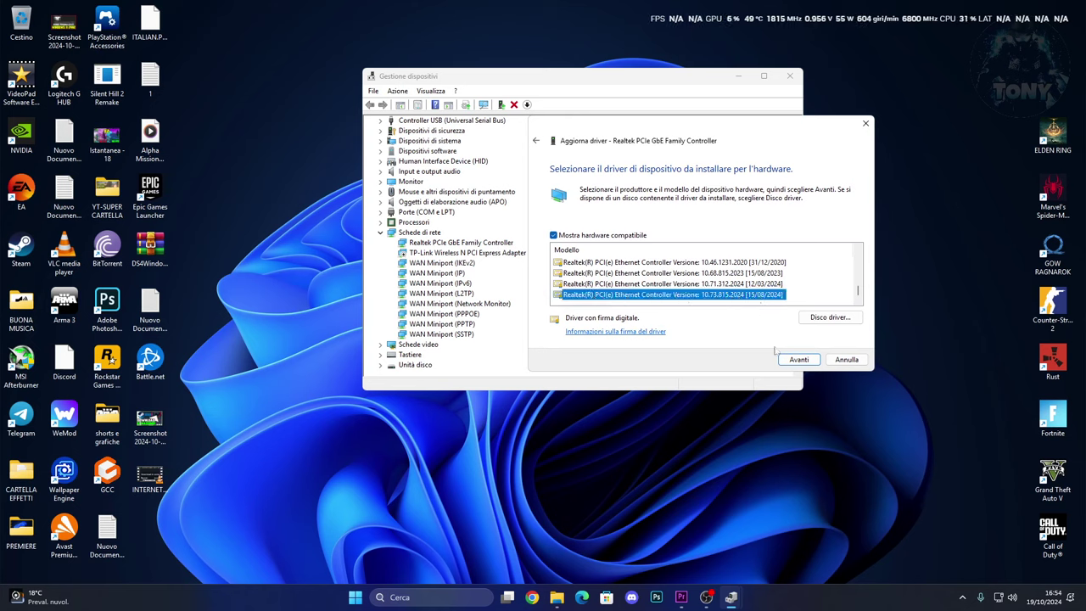
Install the selected Realtek Ethernet Controller driver and close the driver update wizard
{"action": "left_click", "coordinate": [789, 359]}
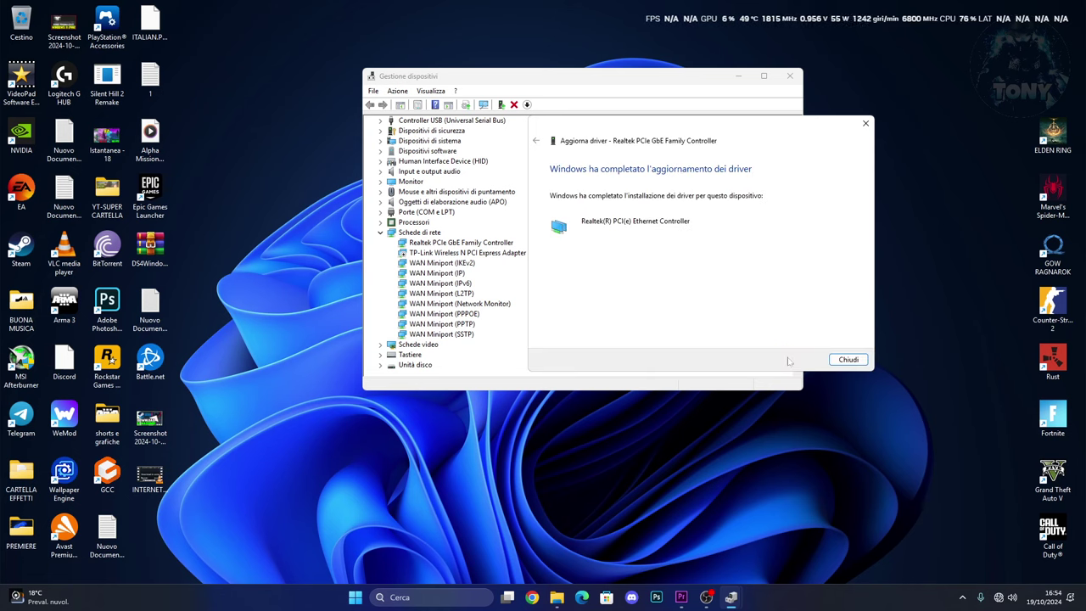
{"action": "left_click", "coordinate": [849, 360]}
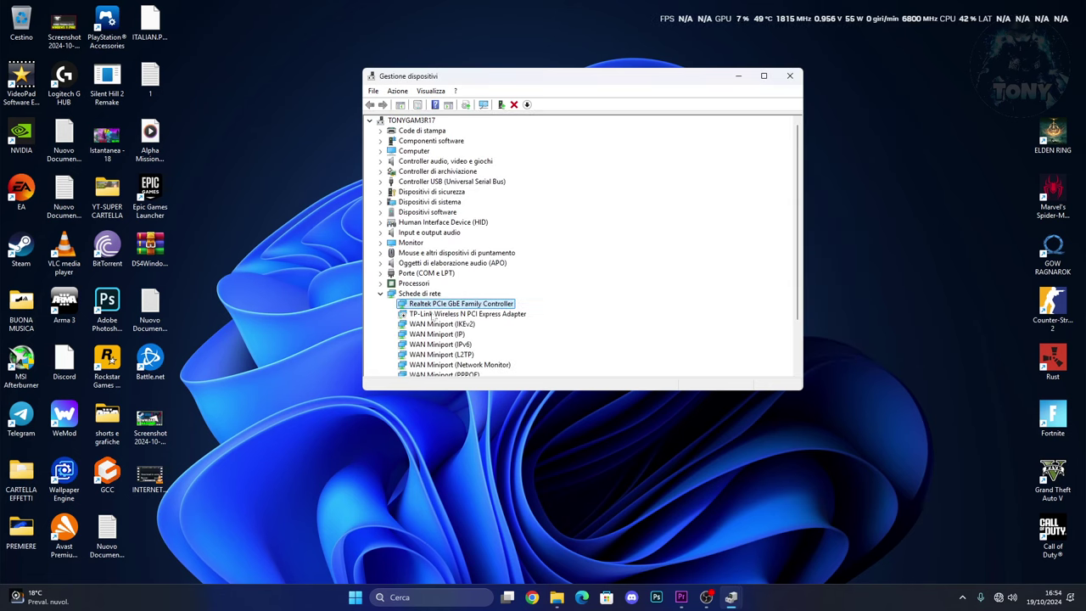
Update the TP-Link Wireless N PCI Express Adapter with the TP-Link Technologies Co., Ltd. driver available on the computer, and close Device Manager
{"action": "left_click", "coordinate": [432, 315]}
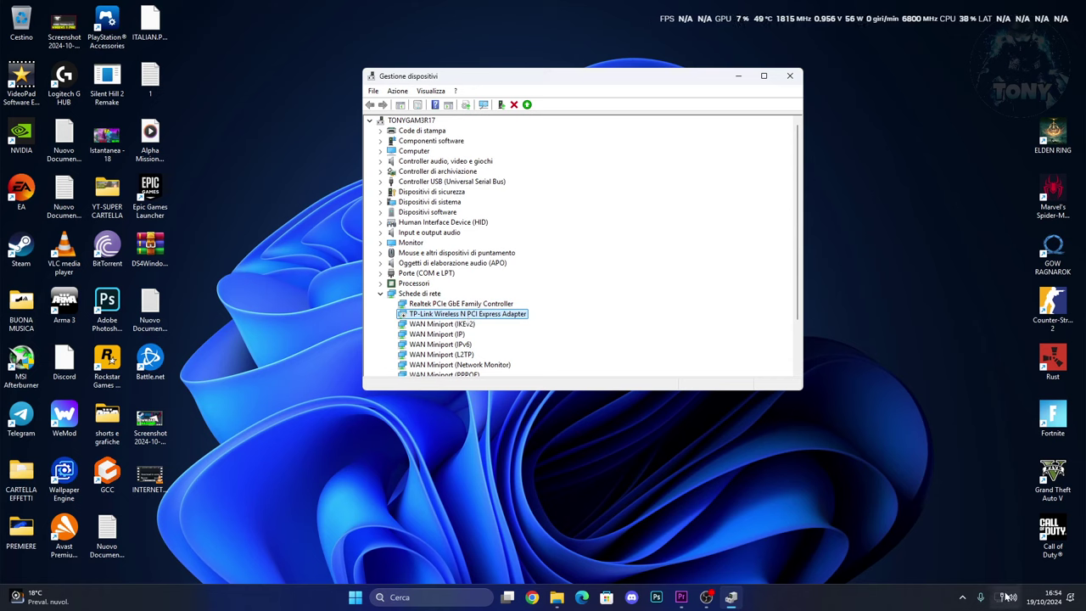
{"action": "mouse_move", "coordinate": [1005, 597]}
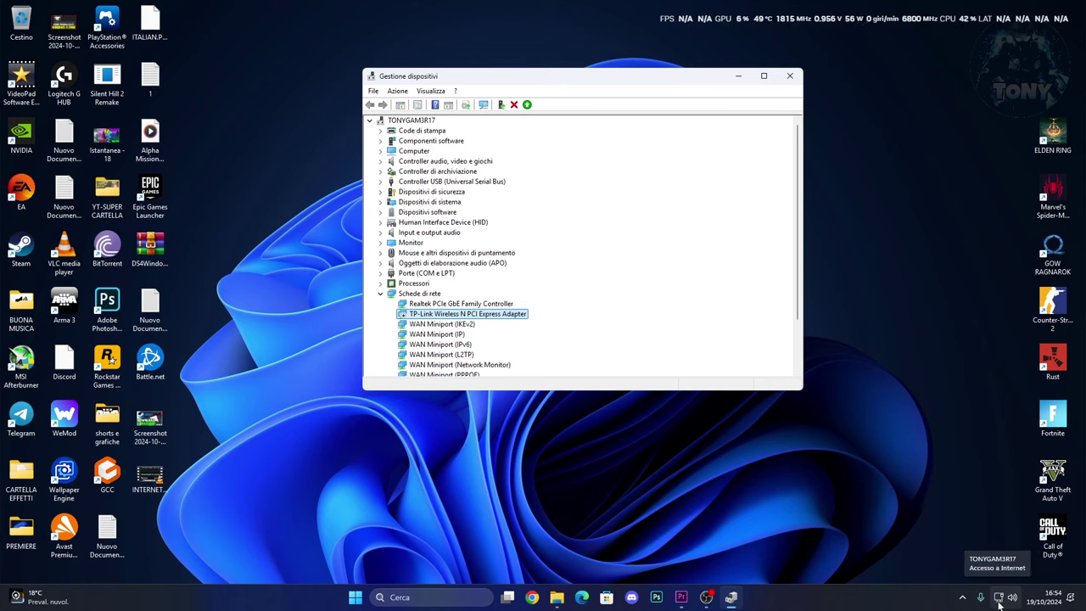
{"action": "right_click", "coordinate": [425, 320]}
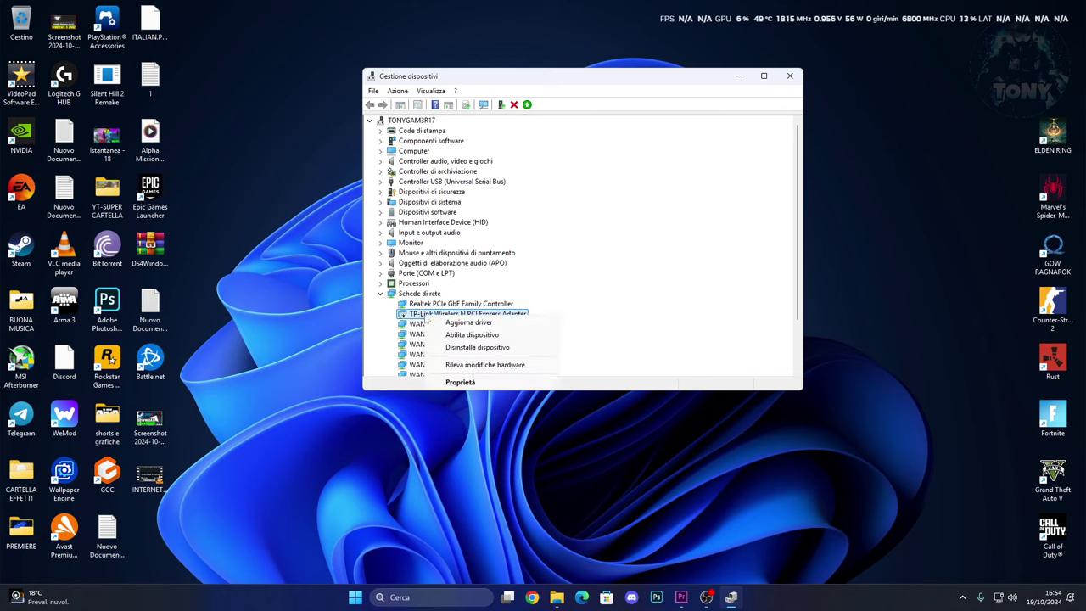
{"action": "left_click", "coordinate": [454, 337]}
{"action": "left_click", "coordinate": [488, 261]}
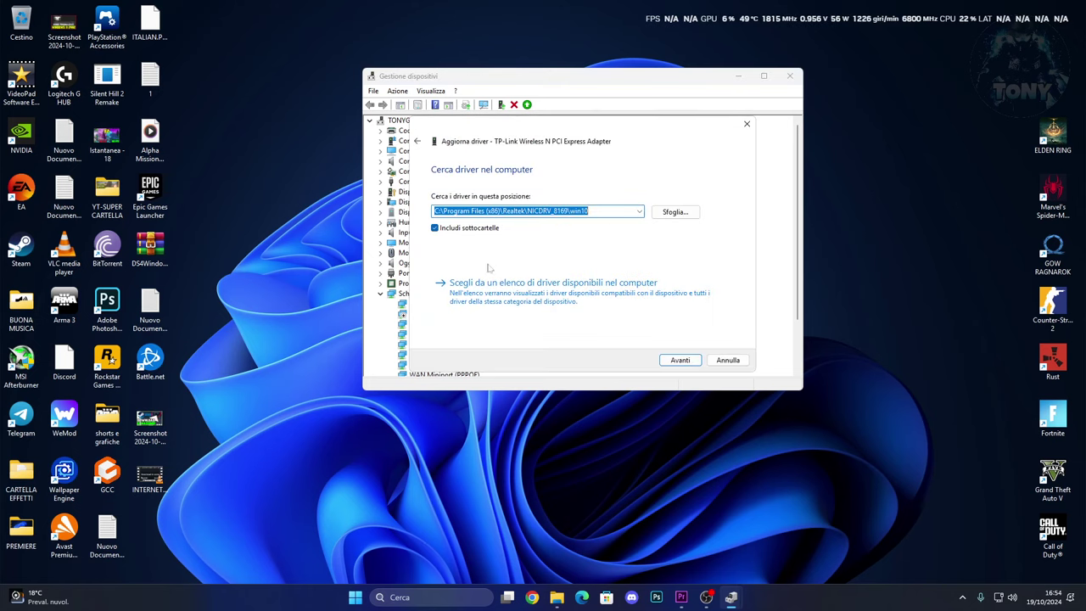
{"action": "left_click", "coordinate": [495, 278]}
{"action": "left_click", "coordinate": [502, 285]}
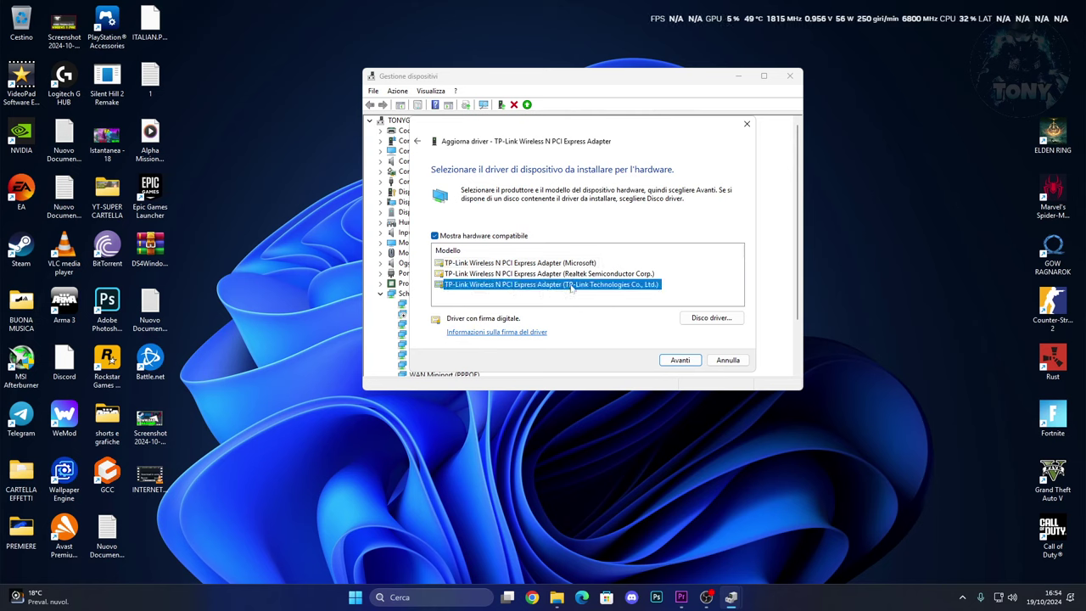
{"action": "left_click", "coordinate": [678, 363]}
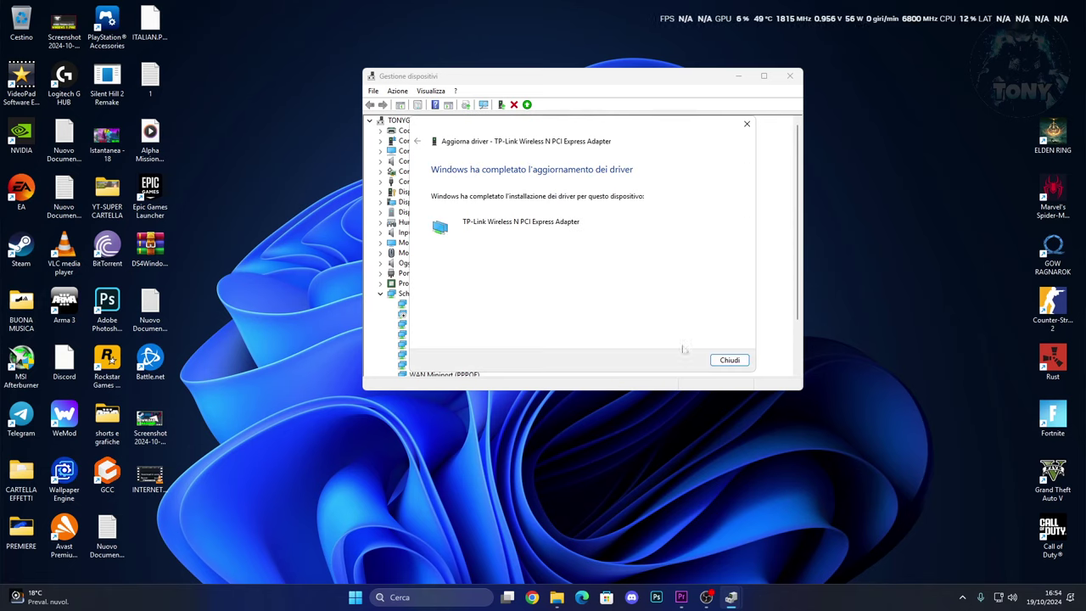
{"action": "left_click", "coordinate": [726, 360]}
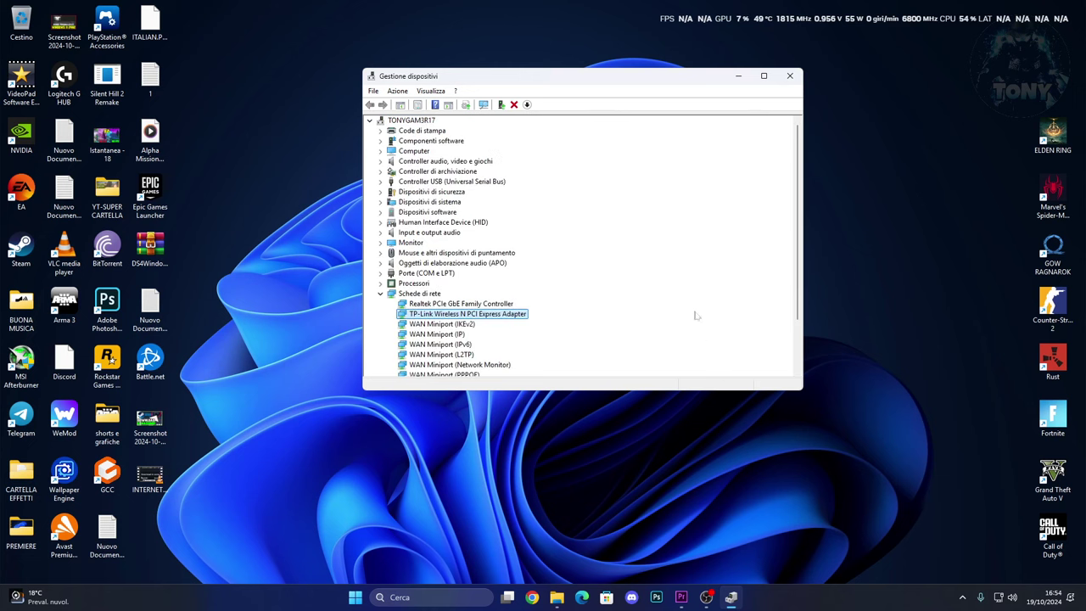
{"action": "left_click_drag", "start_coordinate": [579, 84], "coordinate": [360, 84]}
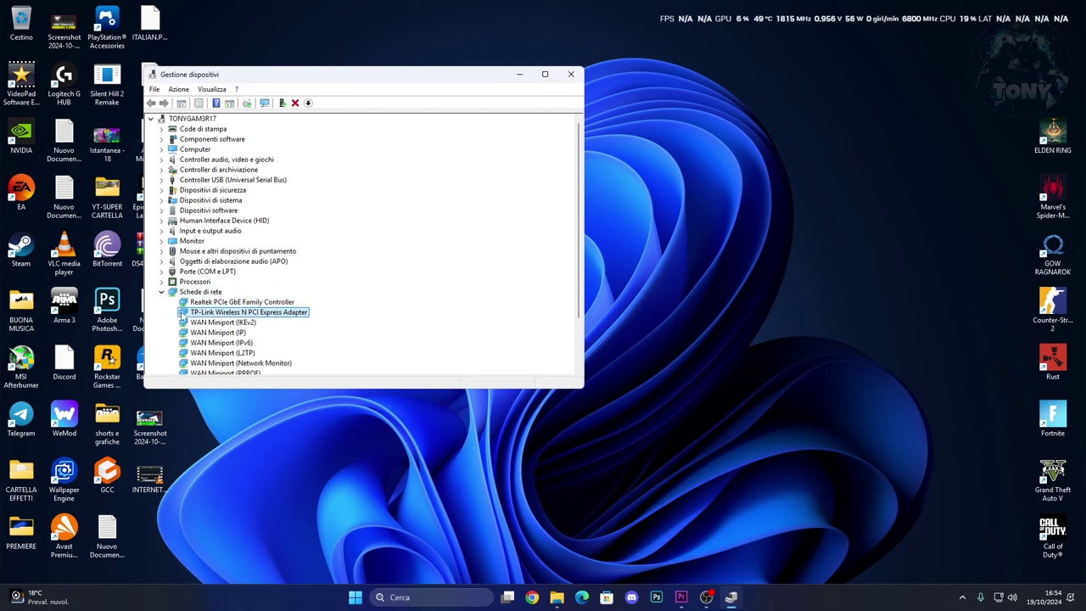
{"action": "left_click", "coordinate": [571, 75]}
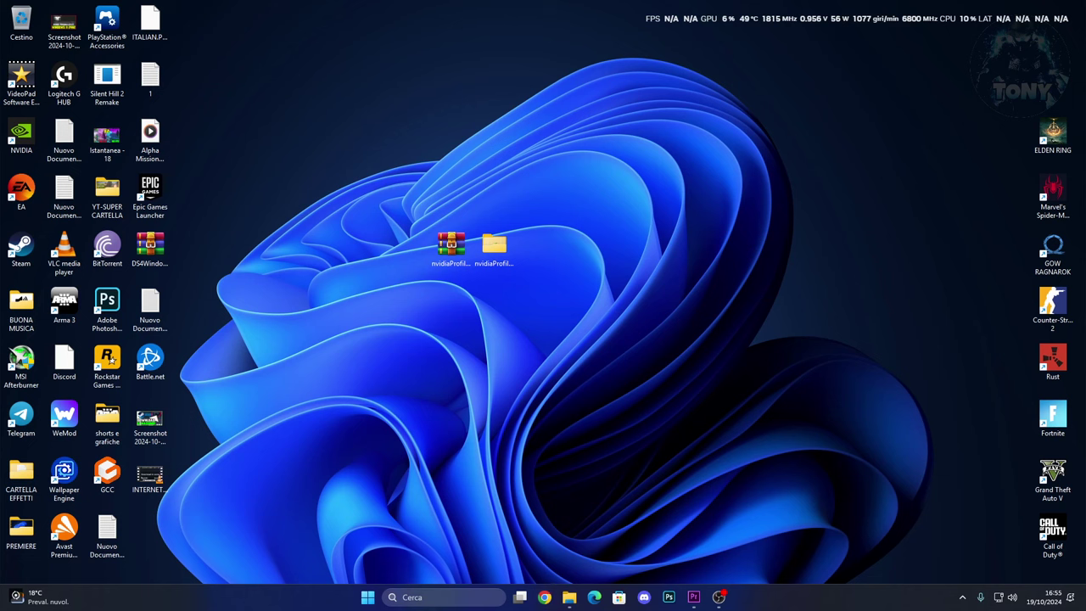
Reopen Device Manager, expand Schede di rete and select the Realtek PCIe GbE Family Controller
{"action": "left_click", "coordinate": [367, 597]}
{"action": "right_click", "coordinate": [368, 597]}
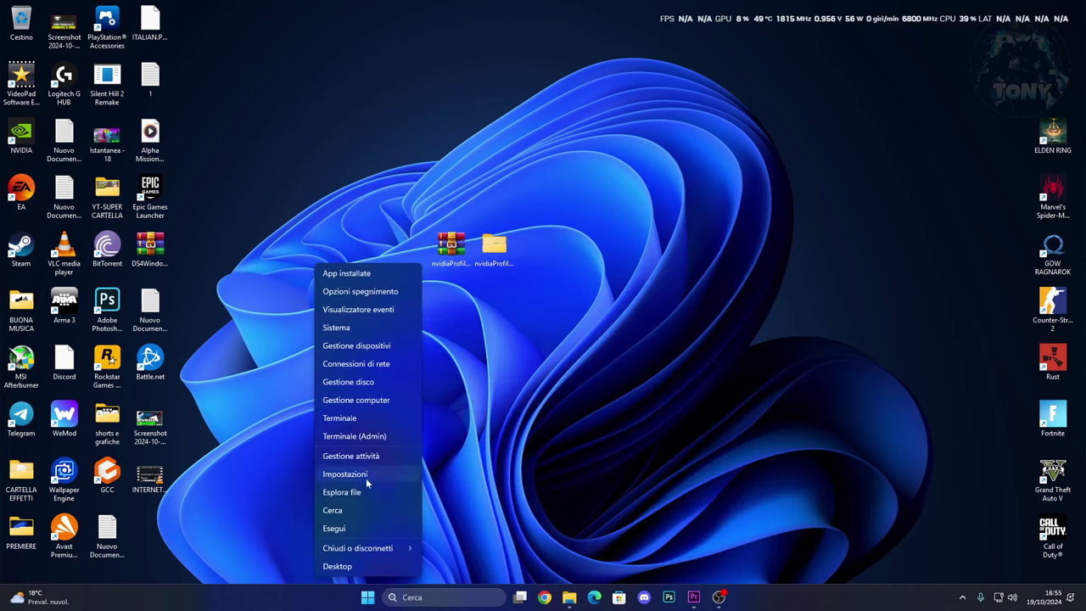
{"action": "left_click", "coordinate": [348, 345]}
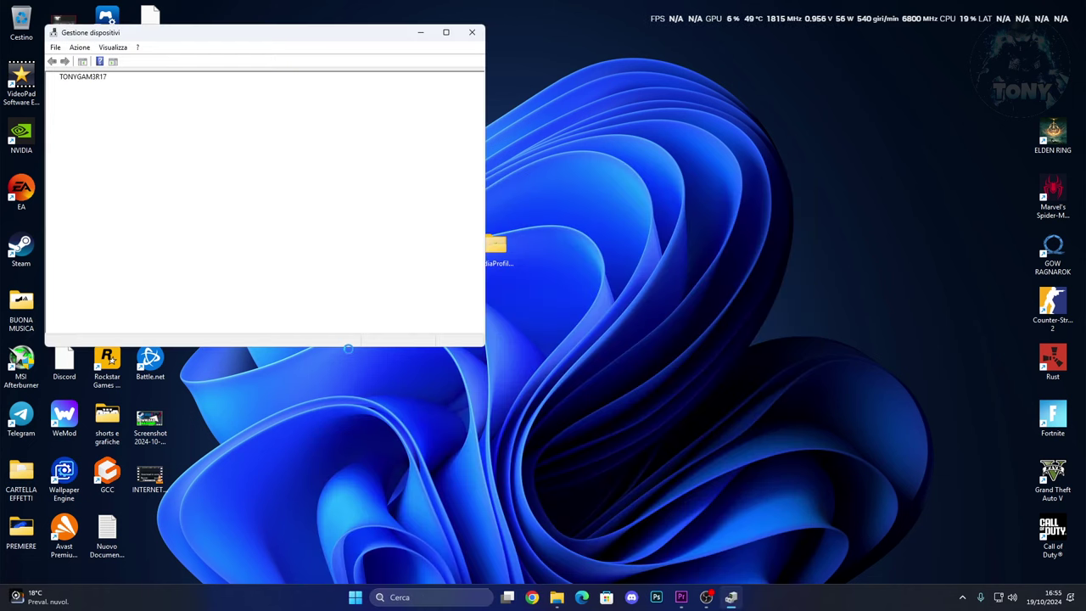
{"action": "left_click", "coordinate": [63, 249]}
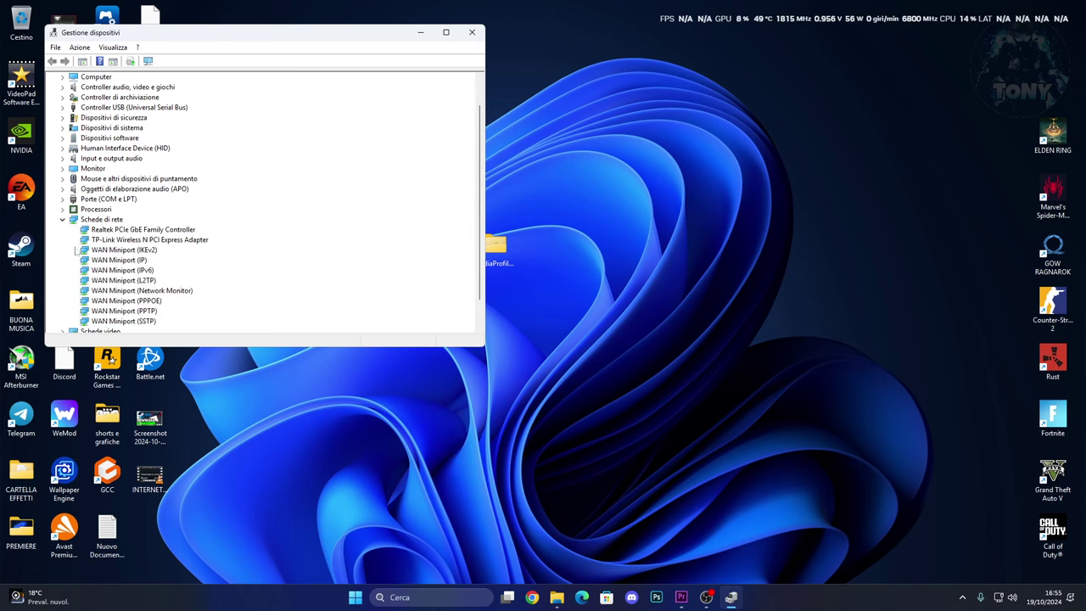
{"action": "left_click", "coordinate": [95, 241]}
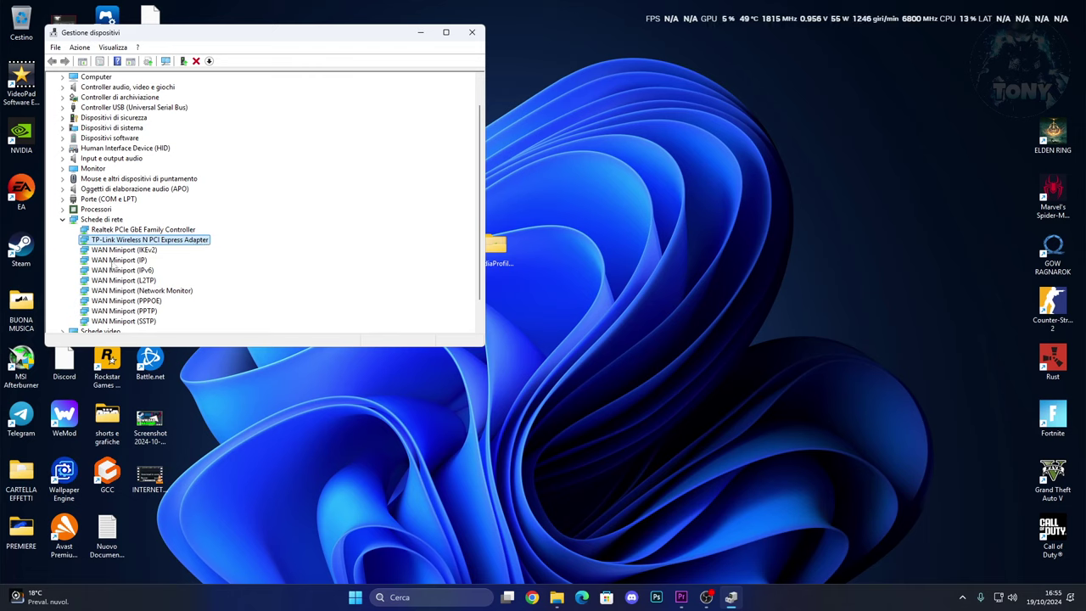
{"action": "left_click", "coordinate": [121, 231]}
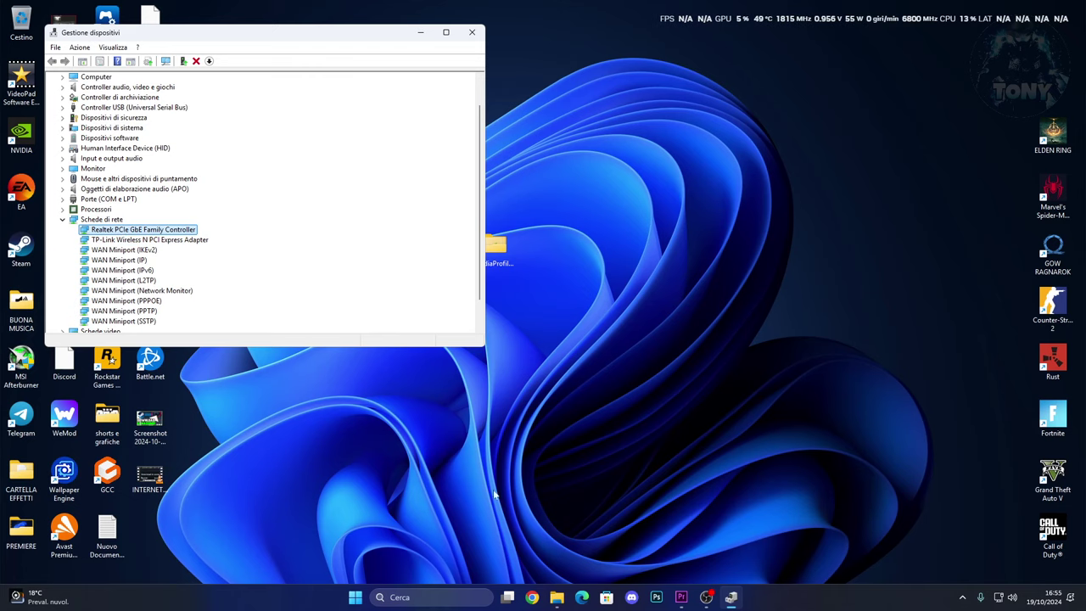
Open System Information to look up the motherboard model, and minimise its window
{"action": "left_click", "coordinate": [433, 597]}
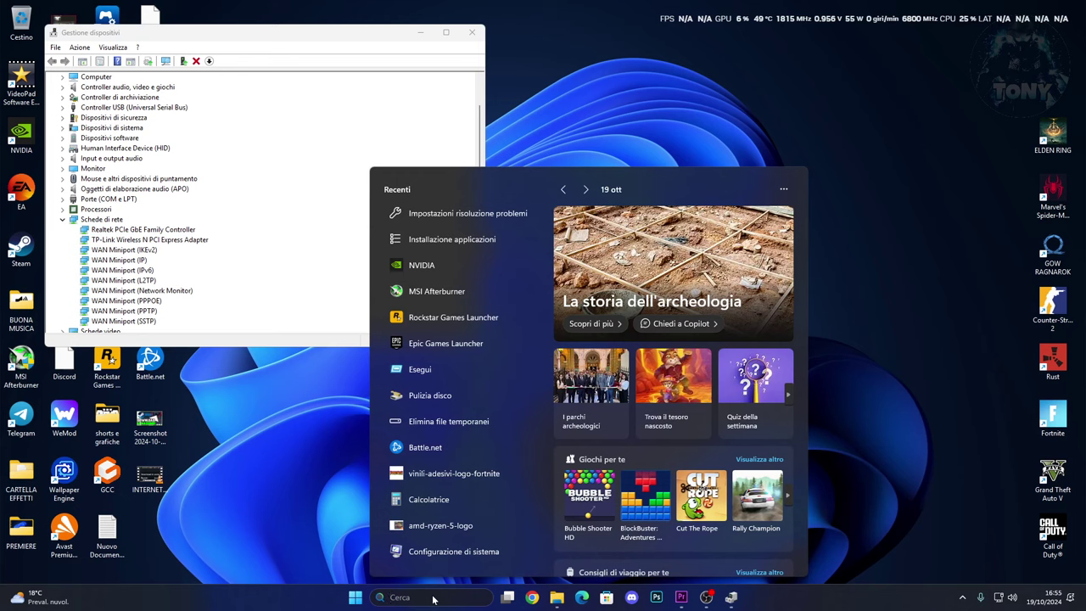
{"action": "type", "text": "system information"}
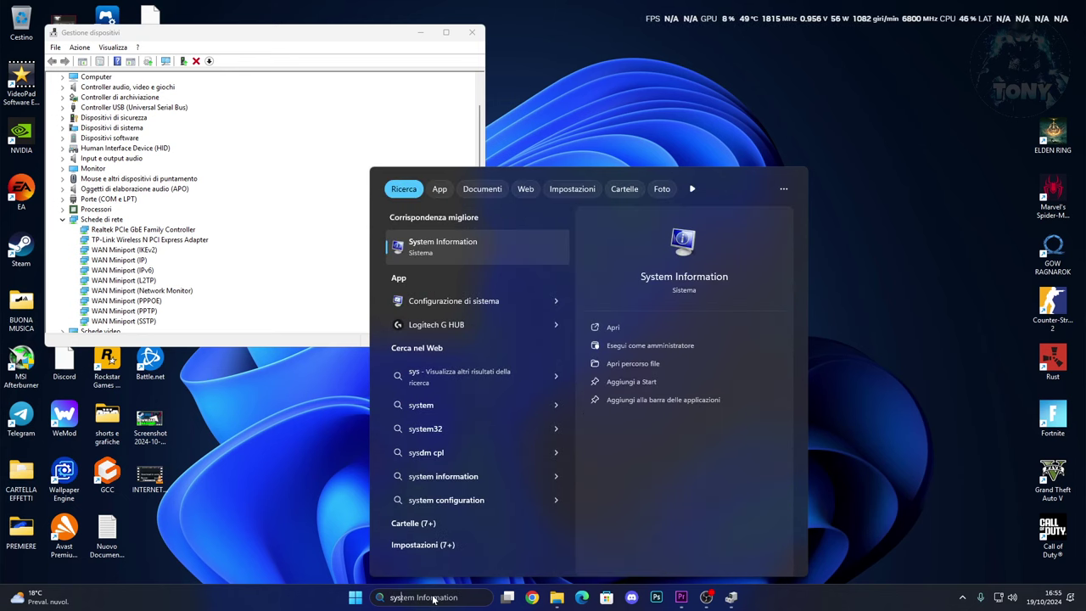
{"action": "left_click", "coordinate": [448, 245]}
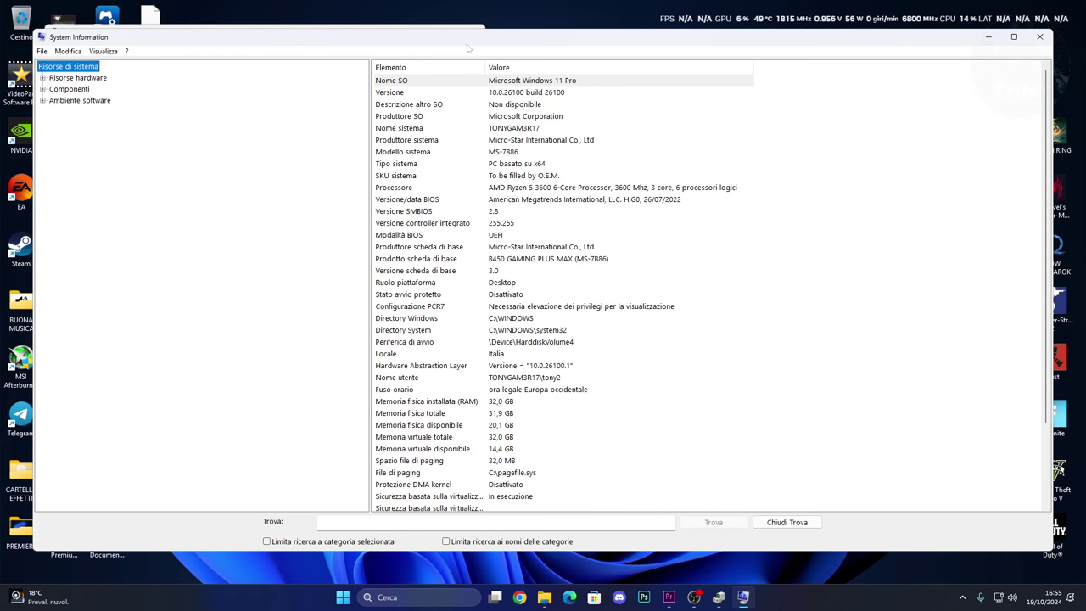
{"action": "left_click_drag", "start_coordinate": [467, 47], "coordinate": [594, 63]}
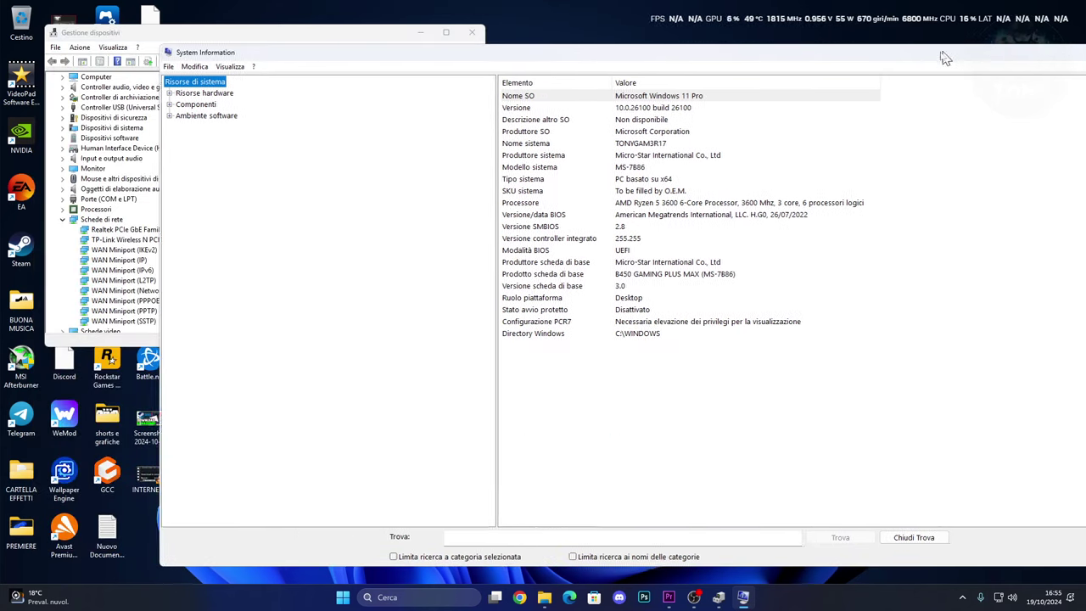
{"action": "left_click_drag", "start_coordinate": [946, 58], "coordinate": [891, 68]}
{"action": "key", "text": "super+Down"}
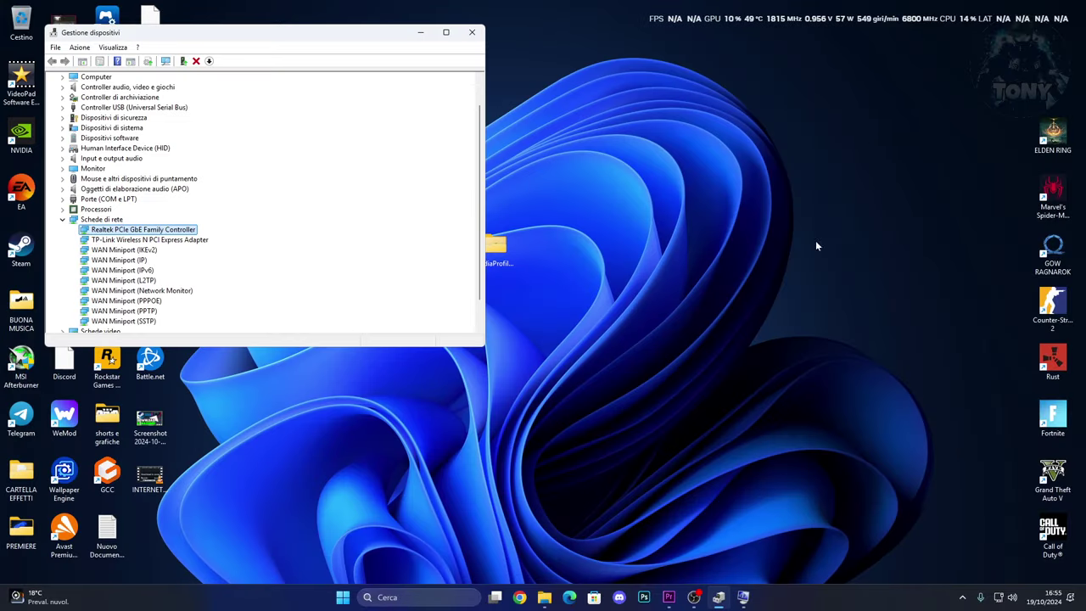
Switch to Chrome and open MSI's B450 GAMING PLUS specification page in a maximised window
{"action": "left_click", "coordinate": [521, 598]}
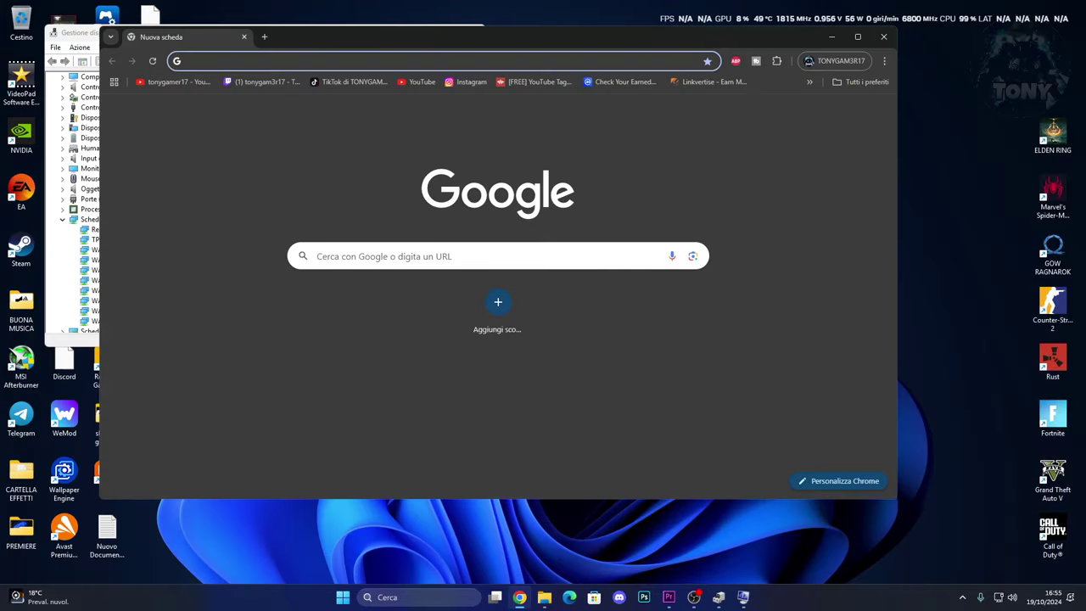
{"action": "type", "text": "b450 gaming plus"}
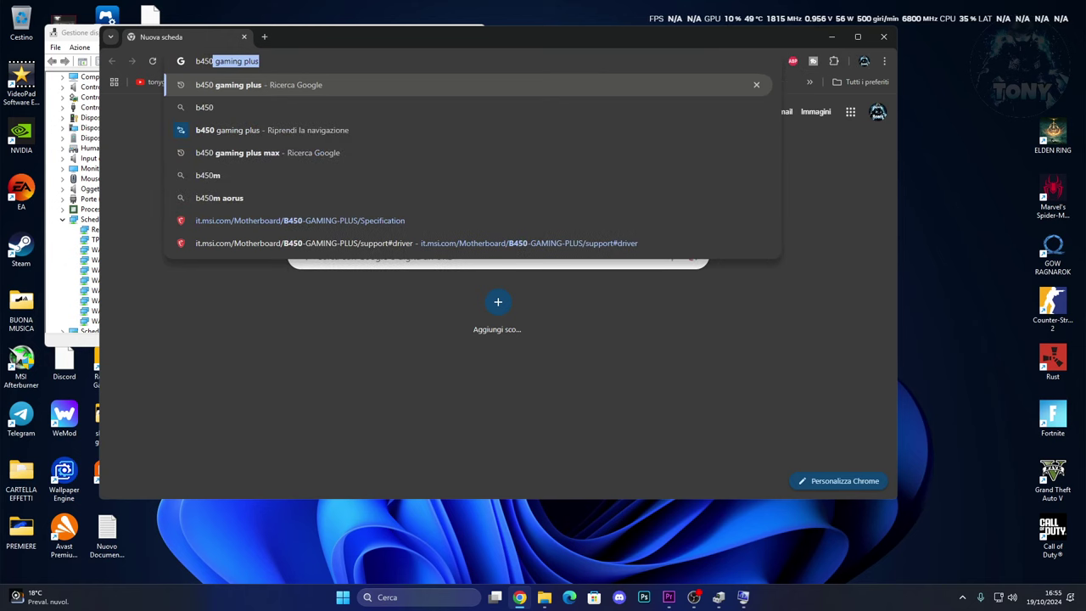
{"action": "key", "text": "Return"}
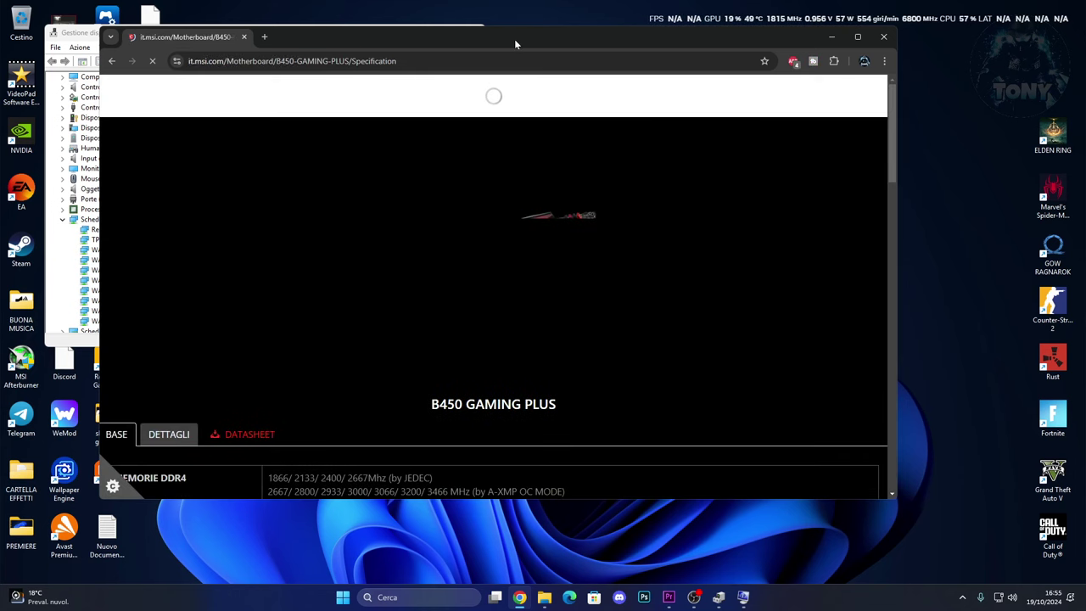
{"action": "left_click_drag", "start_coordinate": [514, 39], "coordinate": [579, 40]}
{"action": "left_click", "coordinate": [919, 40]}
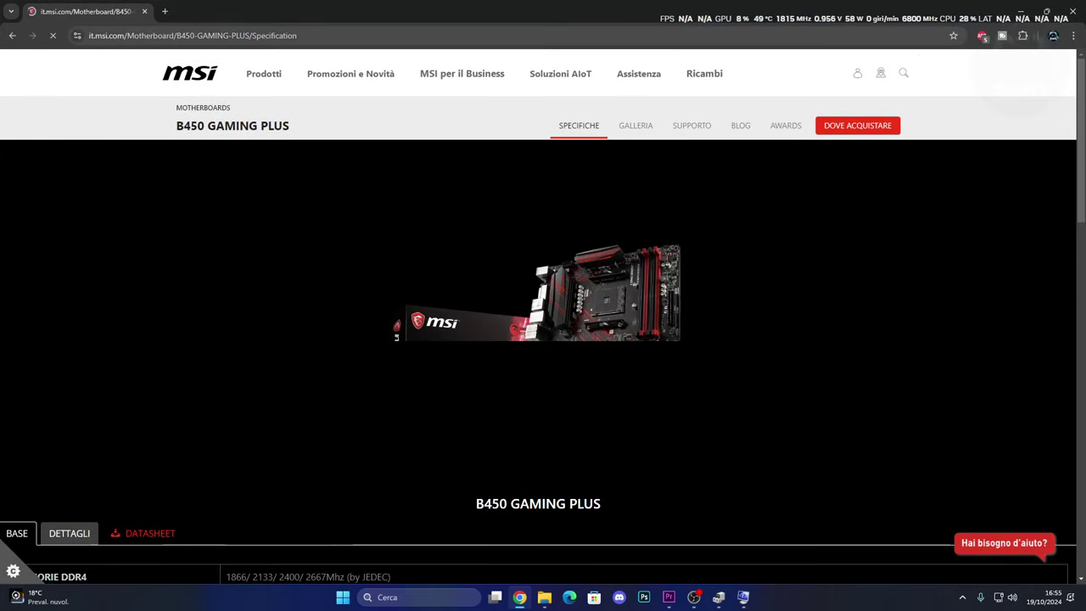
Open the motherboard's support page and display the LAN Drivers offered for Win11 64
{"action": "left_click", "coordinate": [694, 127]}
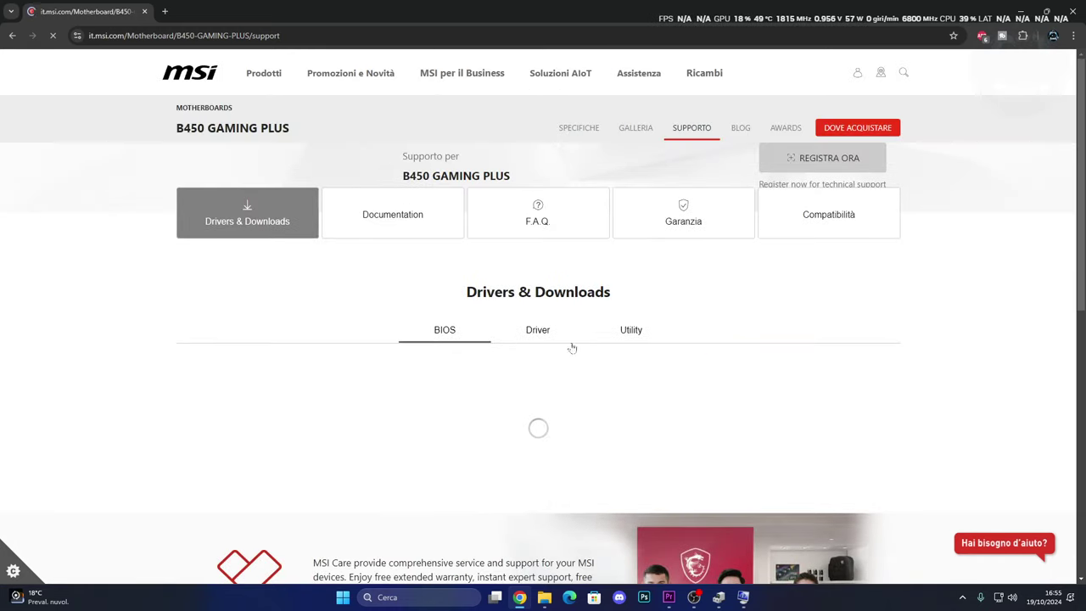
{"action": "scroll", "coordinate": [794, 379], "scroll_direction": "down", "scroll_amount": 1}
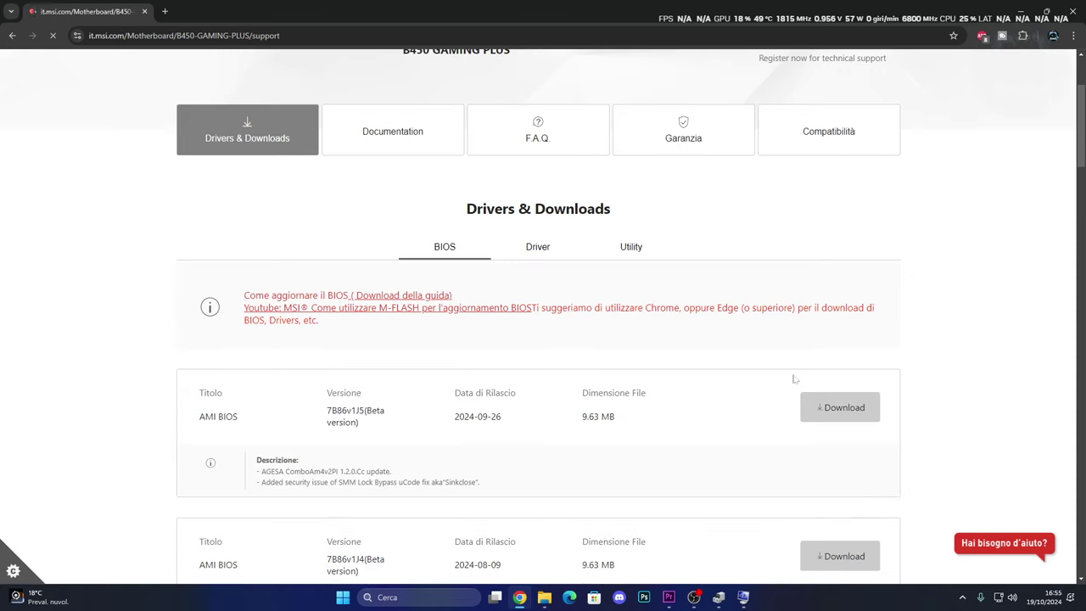
{"action": "left_click", "coordinate": [537, 254]}
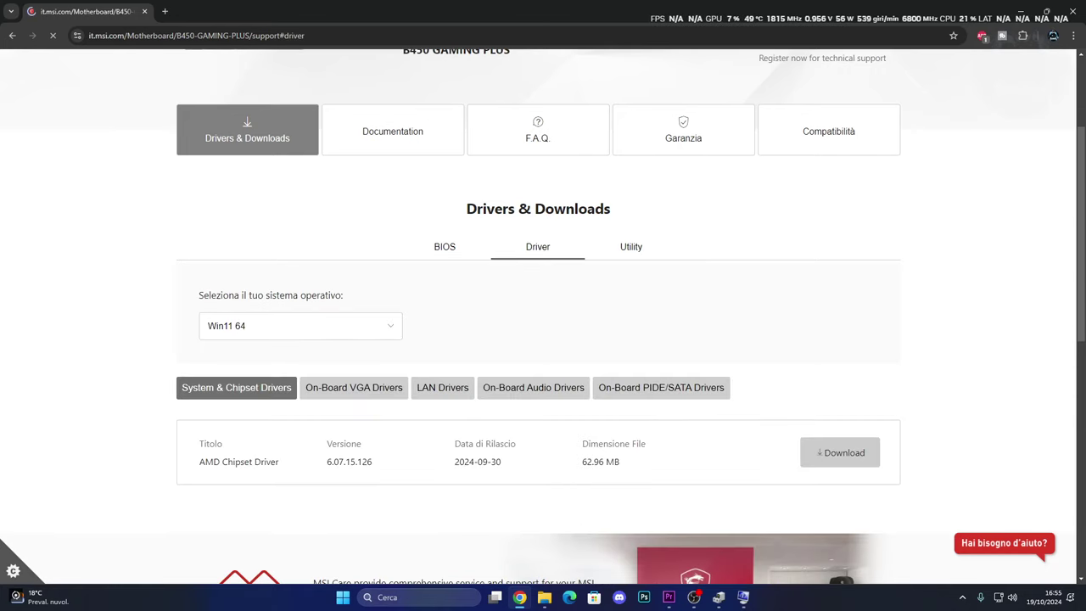
{"action": "left_click", "coordinate": [442, 388]}
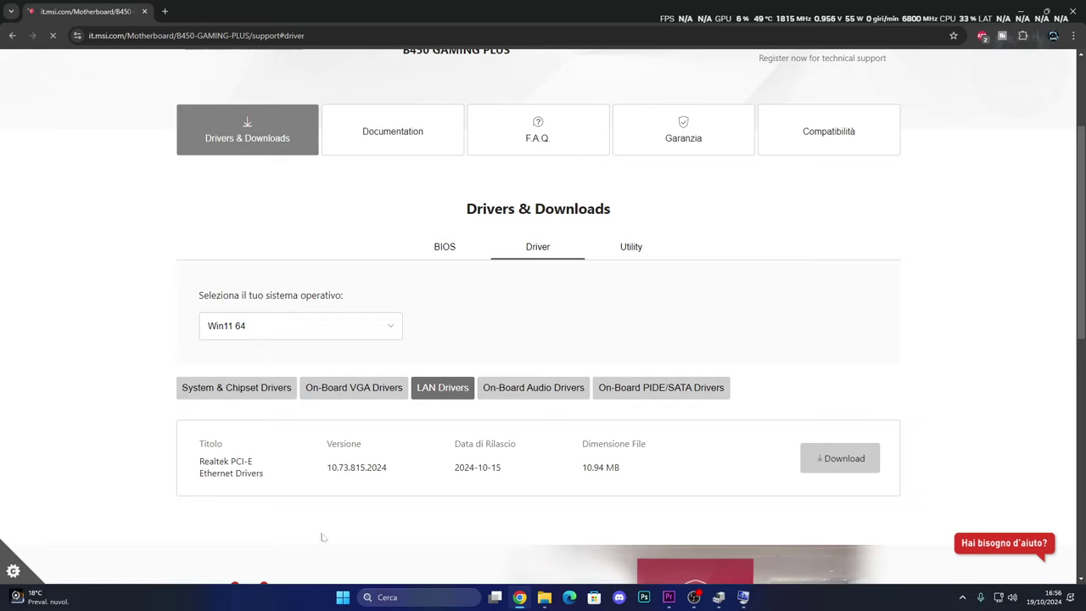
{"action": "left_click", "coordinate": [815, 471]}
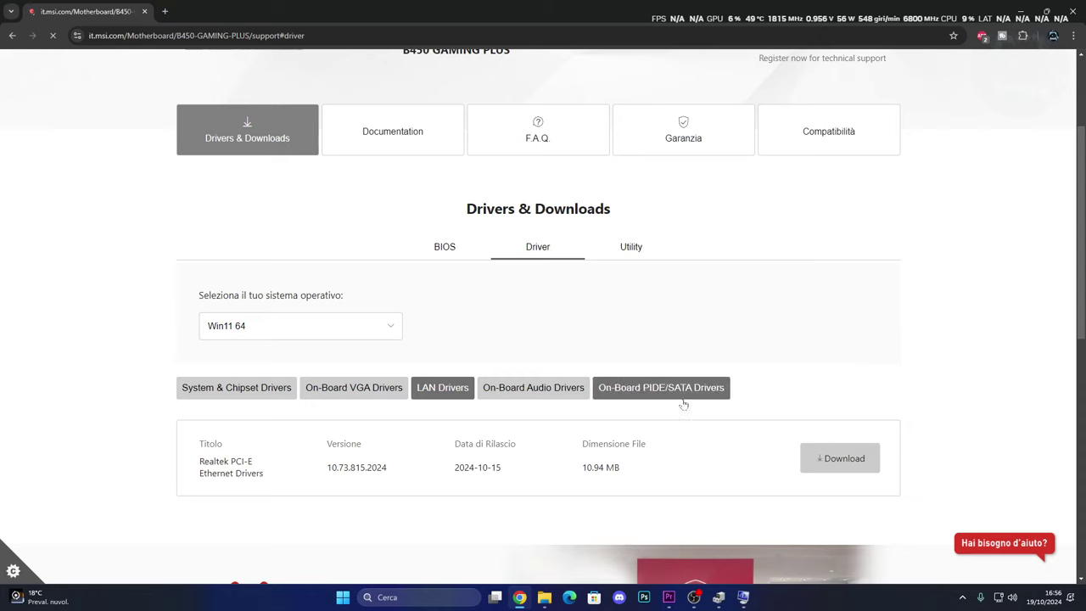
{"action": "left_click", "coordinate": [719, 601]}
{"action": "left_click", "coordinate": [718, 601]}
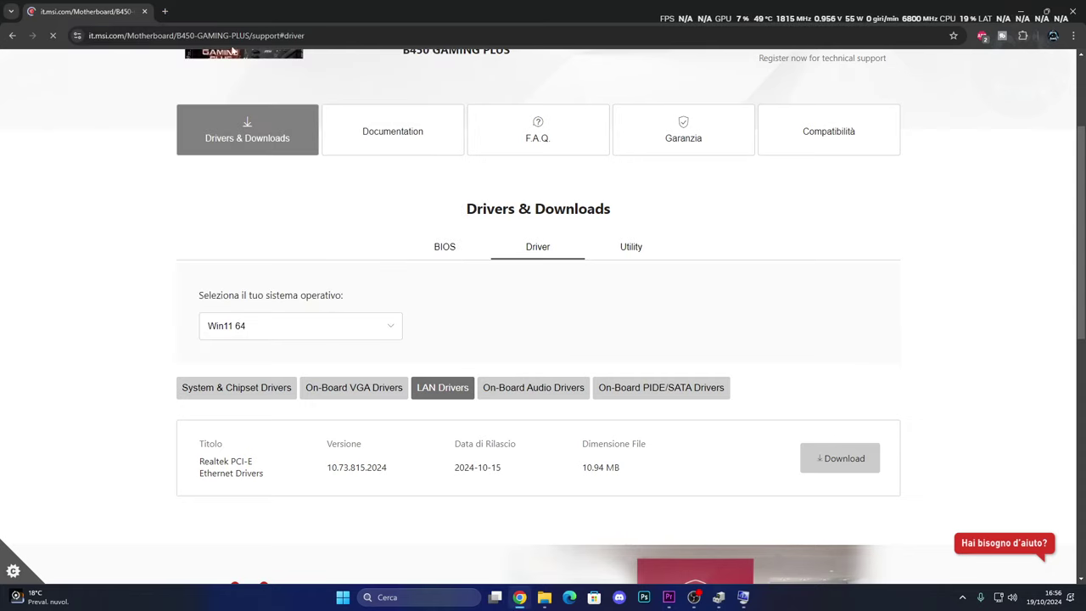
Search Google for "tp link wireless n pci express adapter driver", open the TP-Link TL-WN881ND download page and close the MSI page
{"action": "left_click", "coordinate": [164, 11]}
{"action": "type", "text": "tp"}
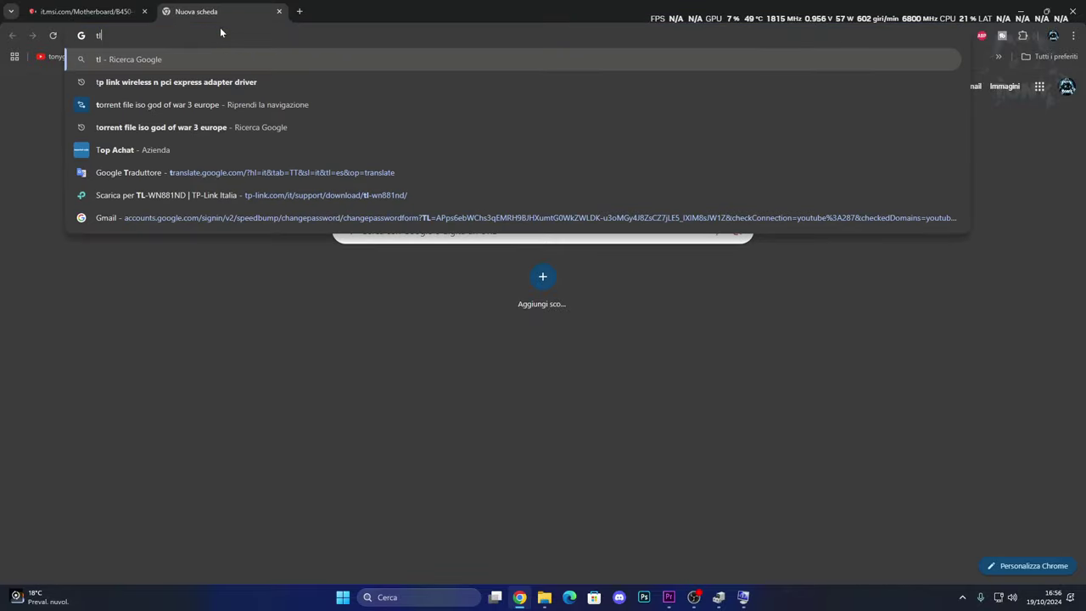
{"action": "key", "text": "Return"}
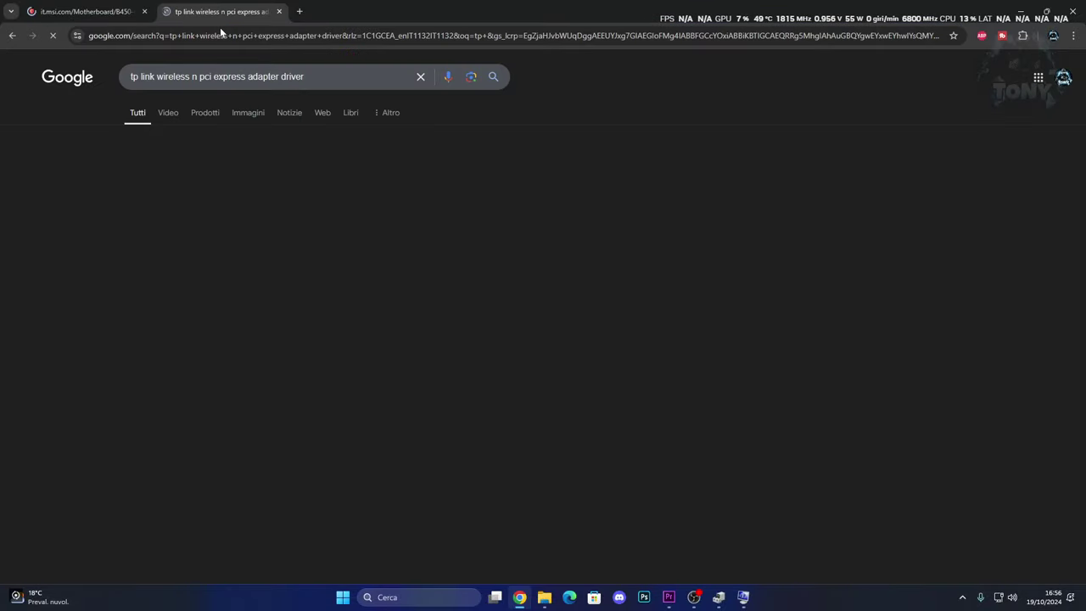
{"action": "left_click", "coordinate": [204, 180]}
{"action": "left_click", "coordinate": [136, 16]}
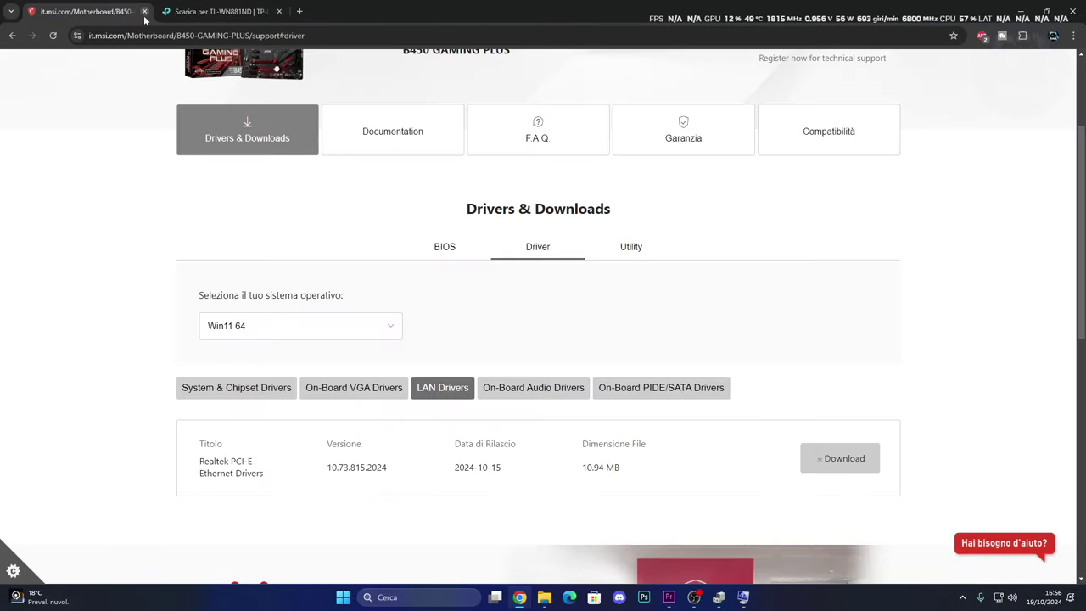
{"action": "left_click", "coordinate": [144, 11]}
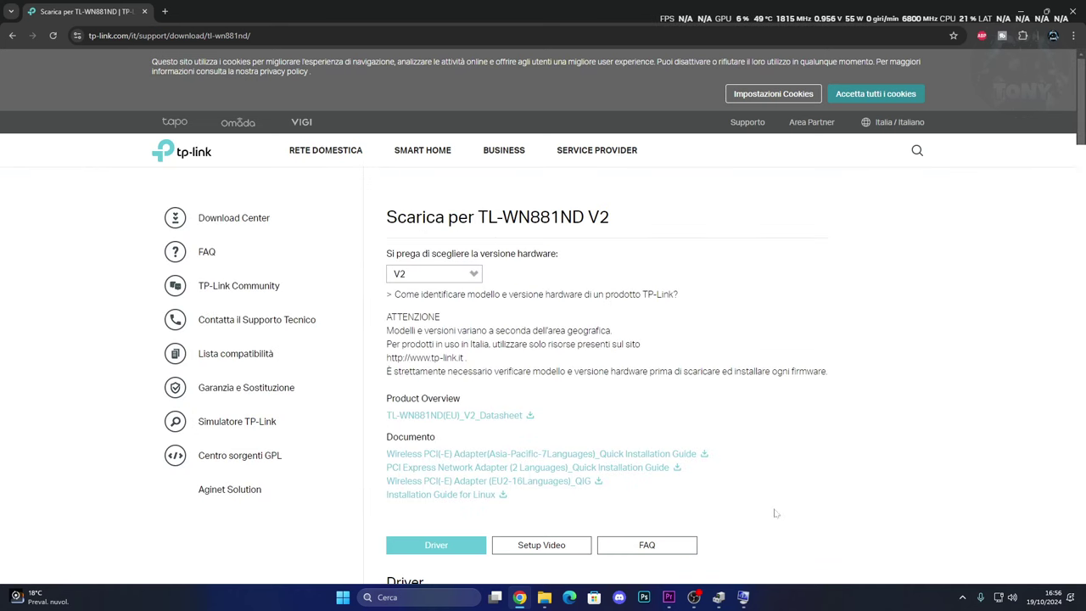
View the TL-WN881ND V2 driver downloads on the TP-Link page and restore the browser to a smaller window
{"action": "scroll", "coordinate": [843, 406], "scroll_direction": "down", "scroll_amount": 1}
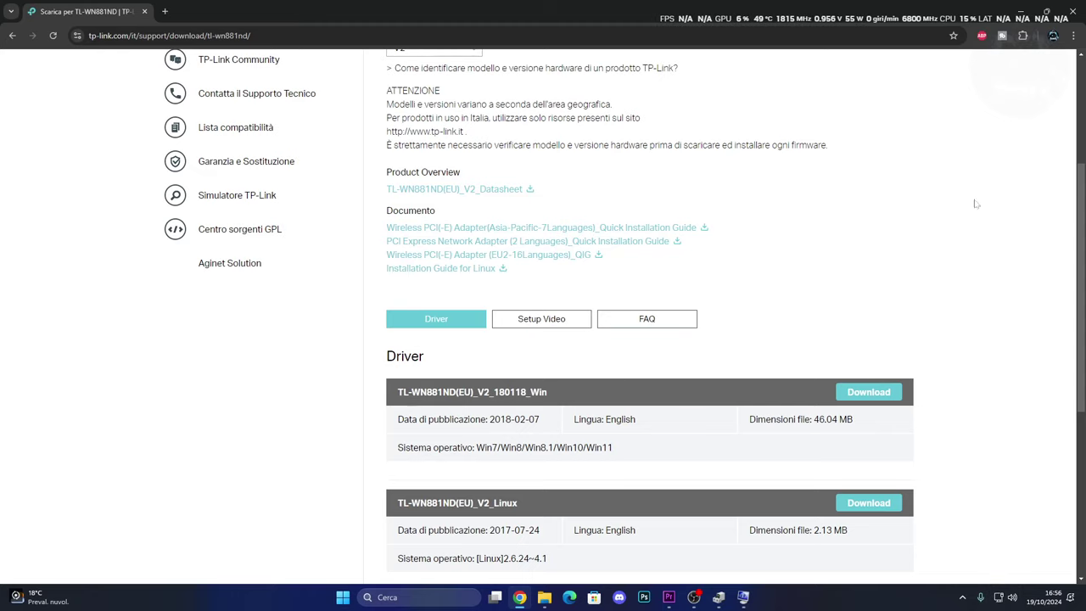
{"action": "left_click_drag", "start_coordinate": [703, 17], "coordinate": [619, 57]}
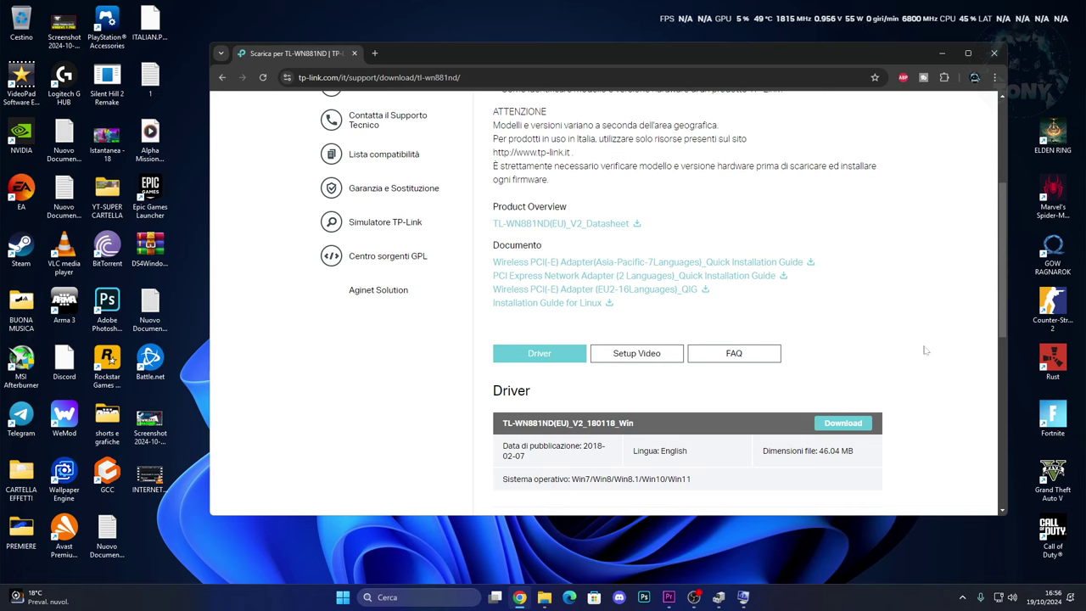
{"action": "left_click", "coordinate": [525, 564]}
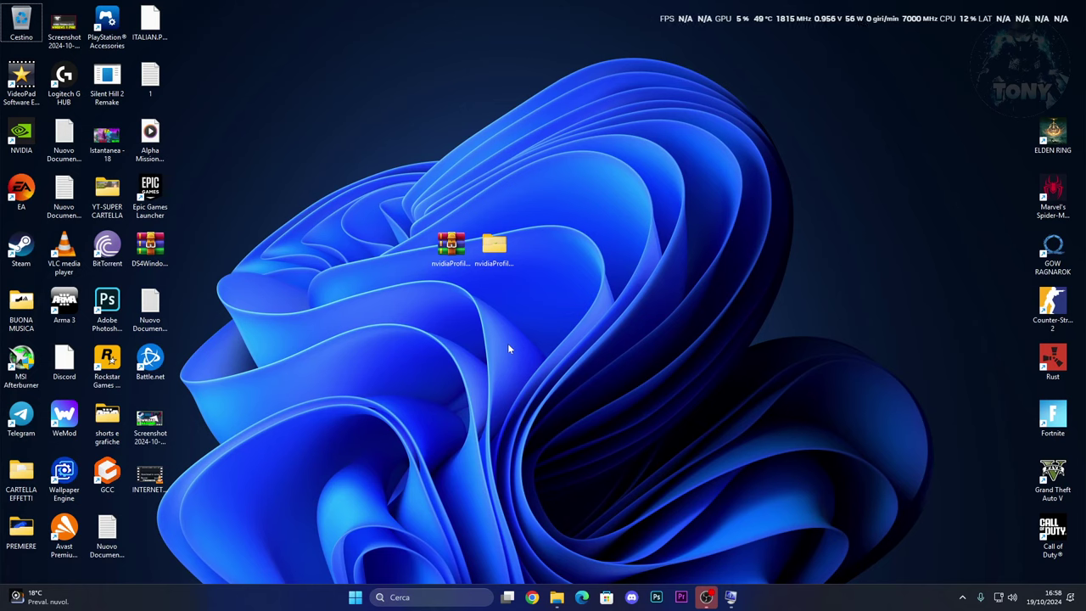
Open Device Manager, expand the network adapters category and move the window clear of the desktop's edge
{"action": "right_click", "coordinate": [355, 596]}
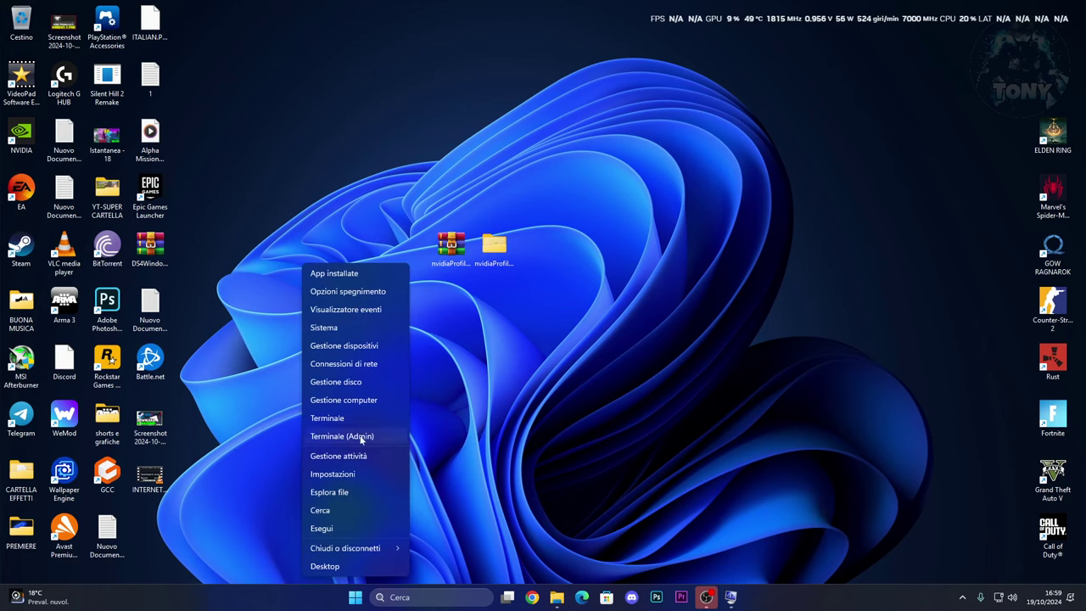
{"action": "left_click", "coordinate": [342, 347]}
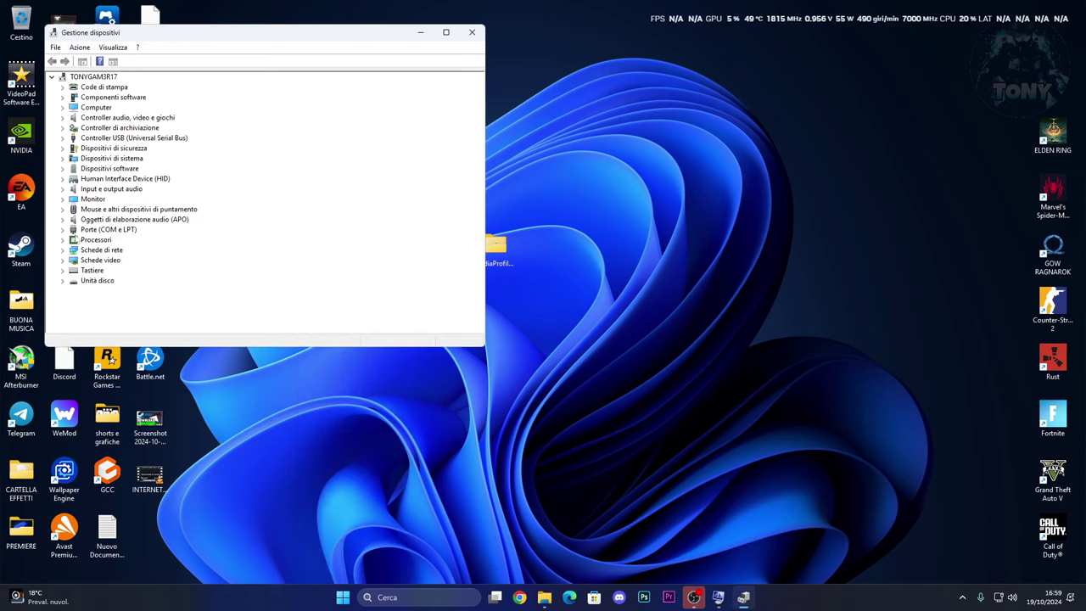
{"action": "left_click", "coordinate": [61, 249]}
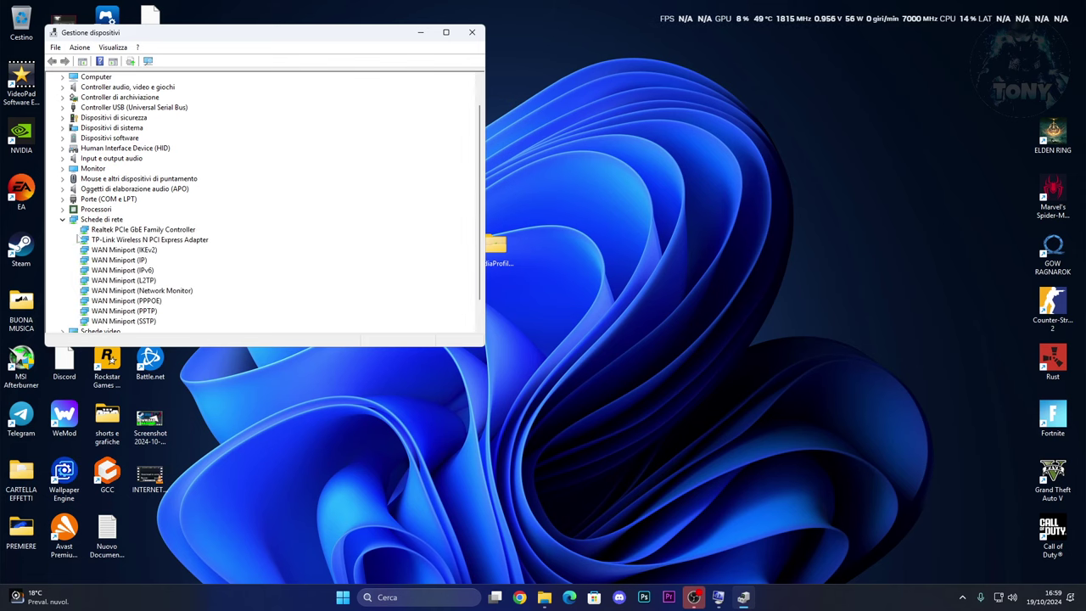
{"action": "left_click_drag", "start_coordinate": [220, 38], "coordinate": [331, 55]}
{"action": "left_click", "coordinate": [234, 246]}
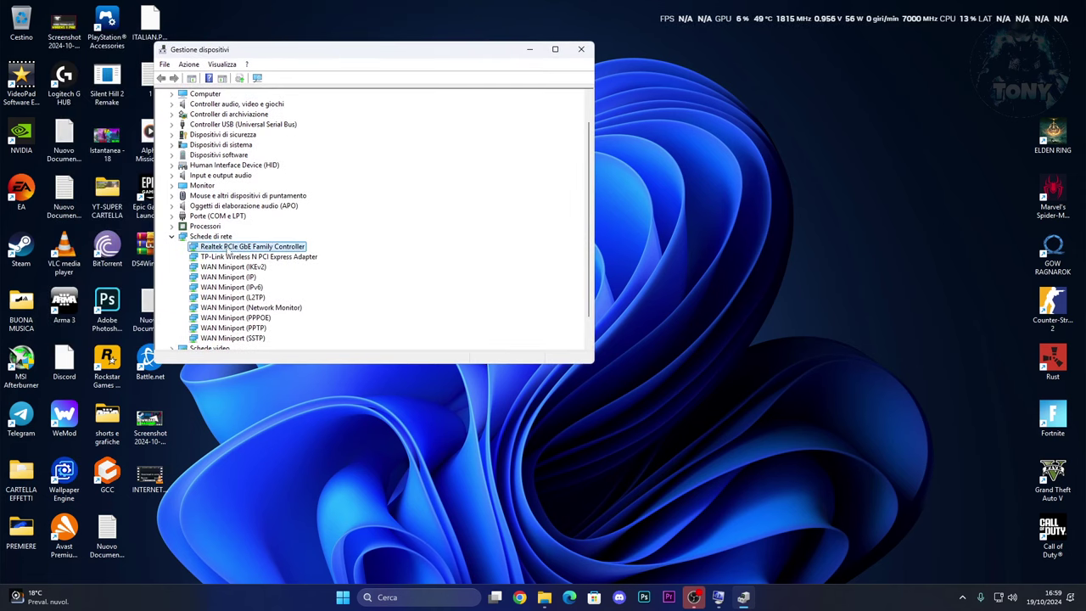
Disable the Realtek PCIe GbE Family Controller and confirm the warning
{"action": "right_click", "coordinate": [251, 257]}
{"action": "right_click", "coordinate": [245, 247]}
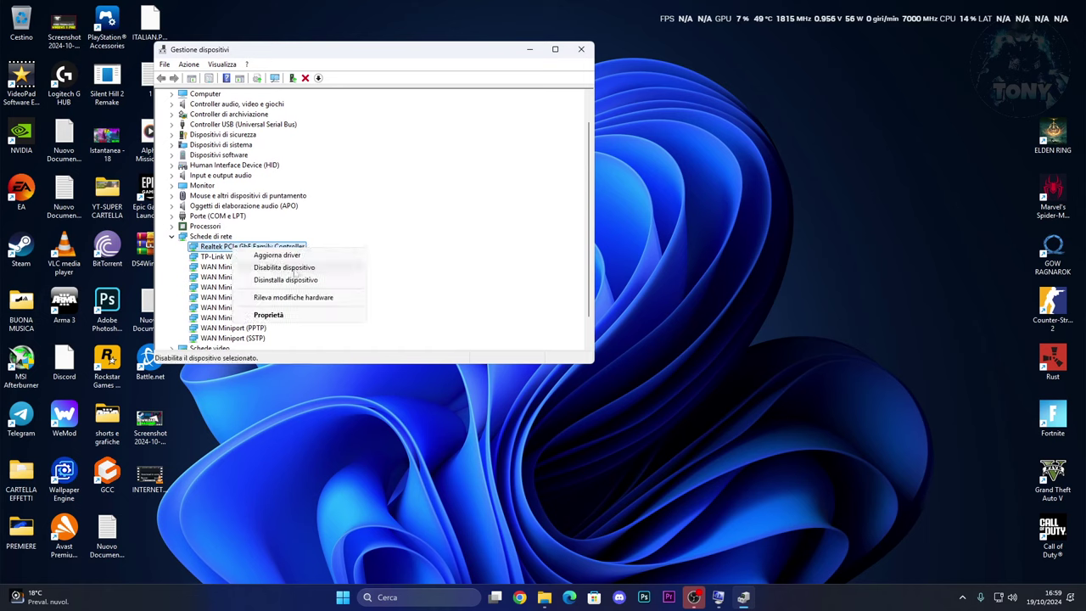
{"action": "left_click", "coordinate": [286, 268]}
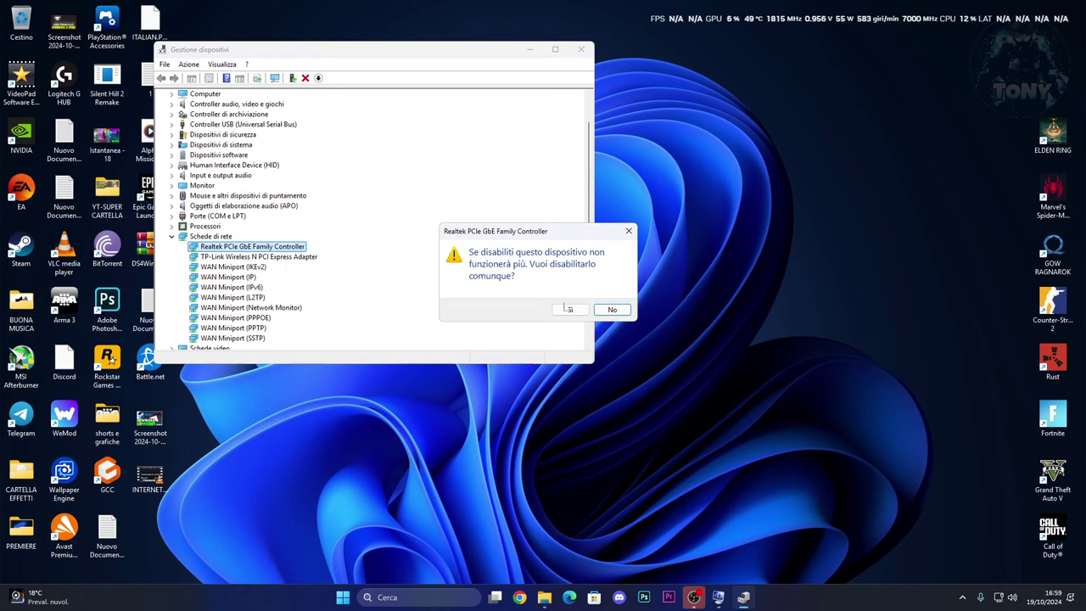
{"action": "left_click", "coordinate": [568, 311]}
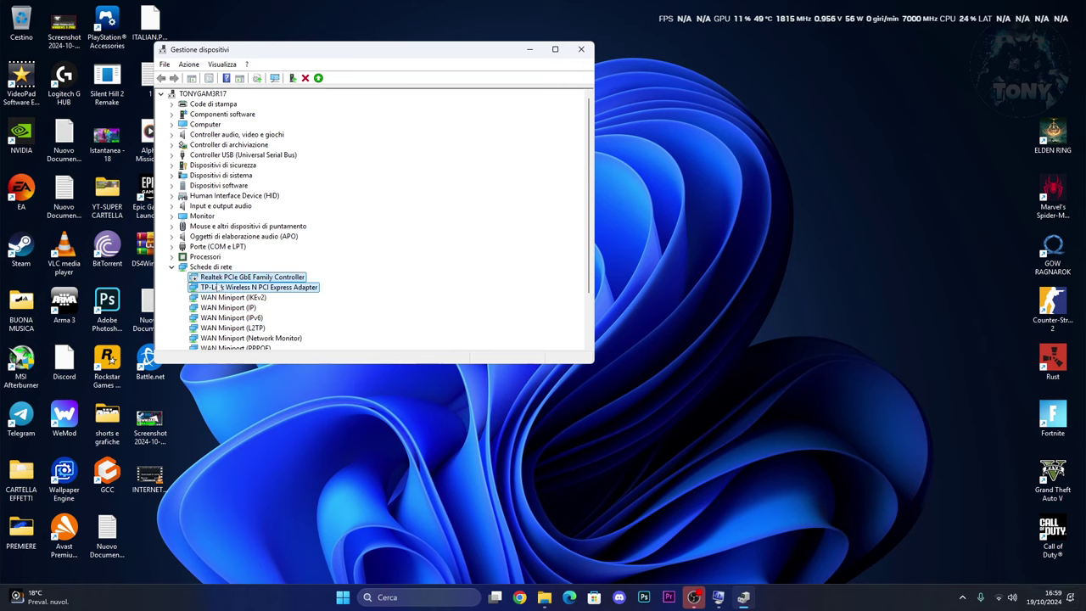
Disable the TP-Link Wireless N PCI Express Adapter and confirm the warning
{"action": "right_click", "coordinate": [241, 288]}
{"action": "left_click", "coordinate": [253, 306]}
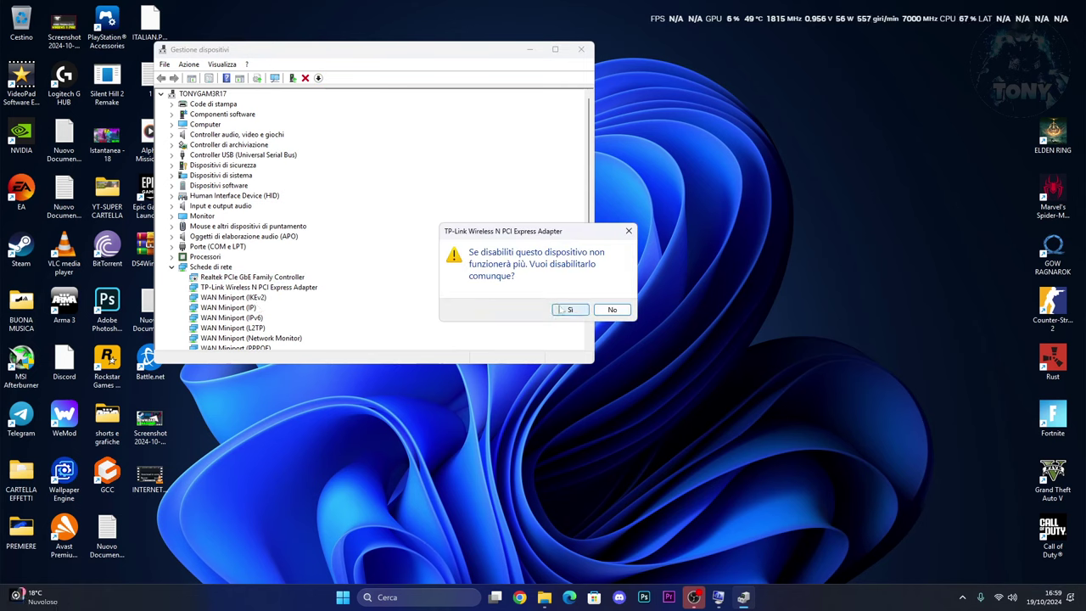
{"action": "left_click", "coordinate": [571, 310]}
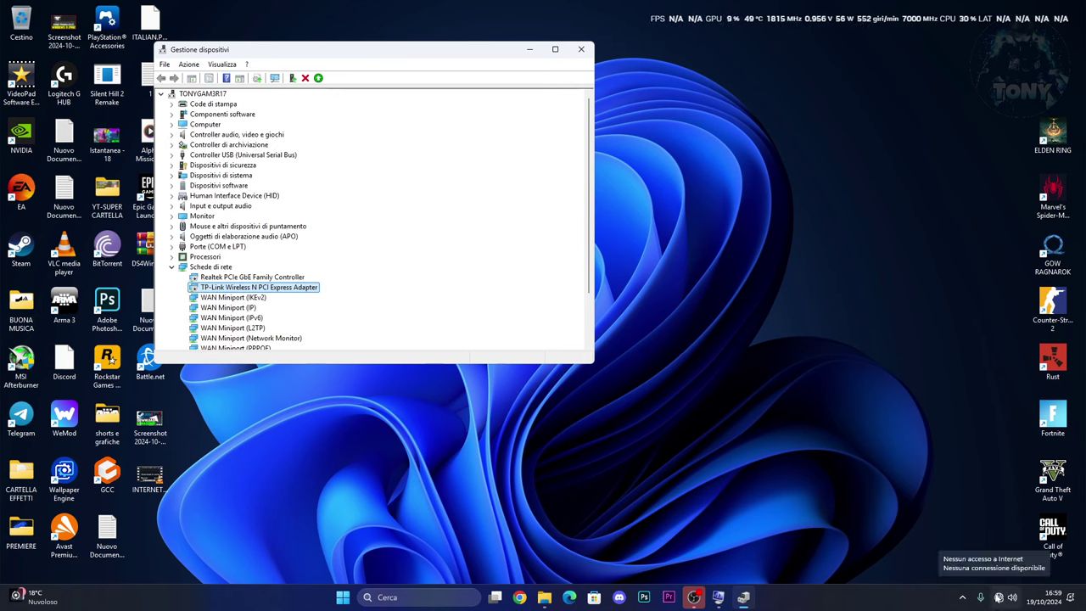
Re-enable both the Realtek PCIe GbE Family Controller and the TP-Link Wireless N PCI Express Adapter
{"action": "right_click", "coordinate": [222, 280]}
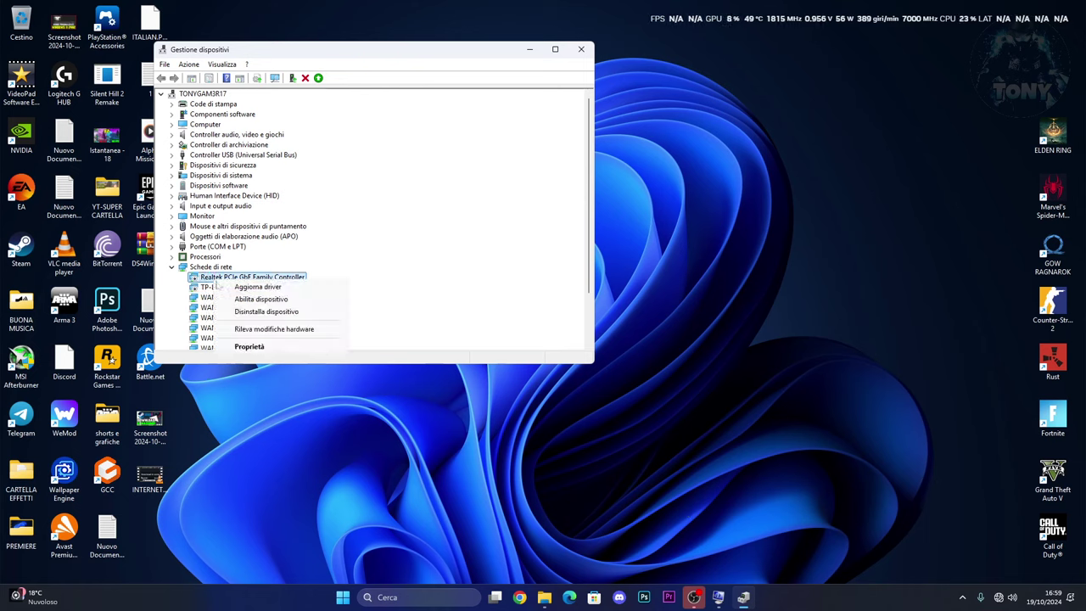
{"action": "left_click", "coordinate": [250, 302]}
{"action": "right_click", "coordinate": [252, 290]}
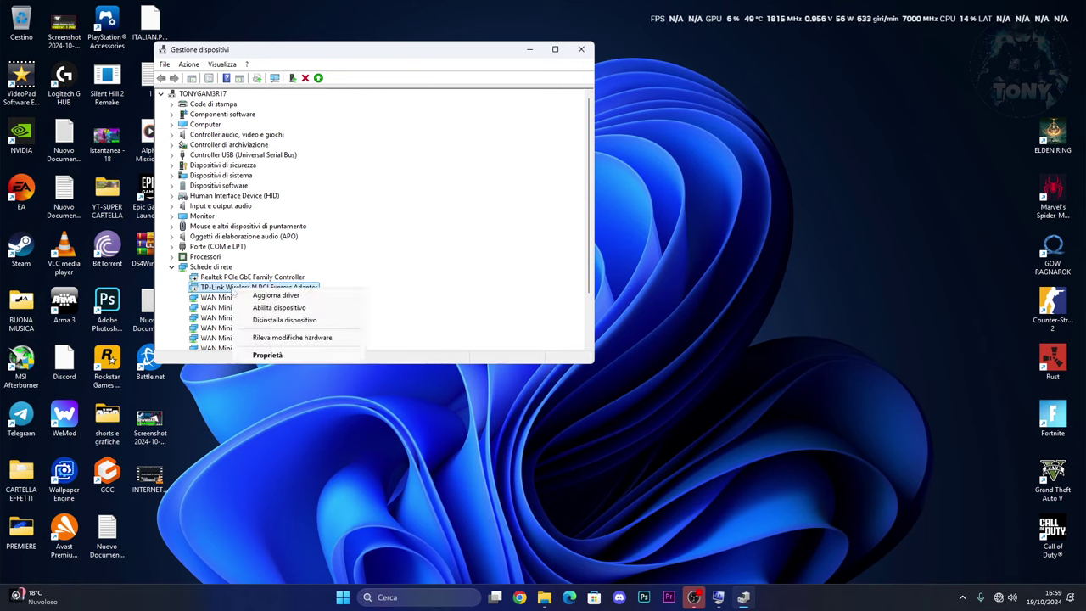
{"action": "left_click", "coordinate": [267, 308]}
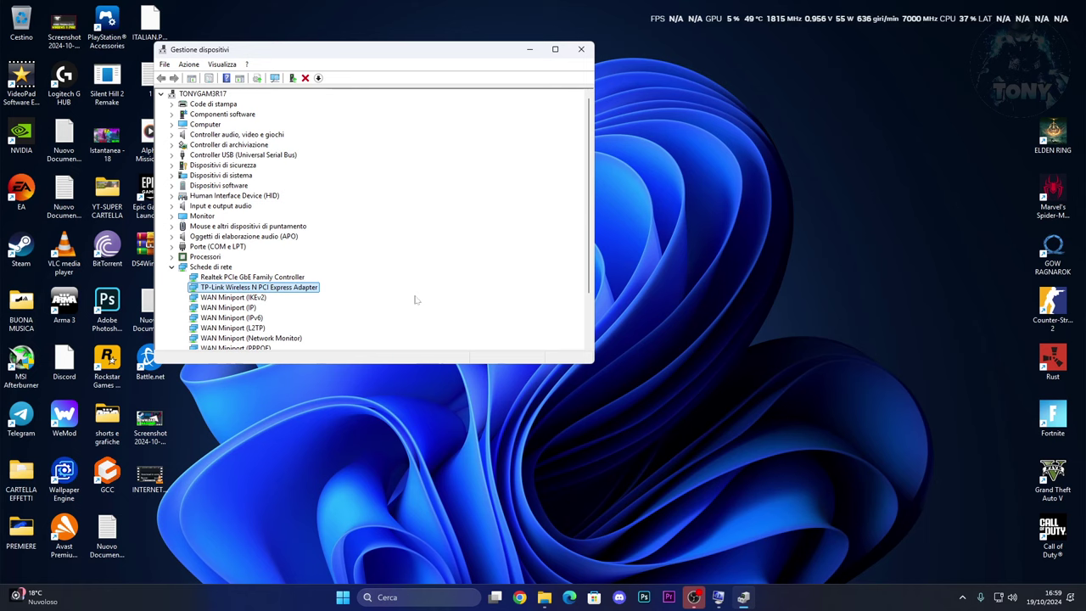
{"action": "right_click", "coordinate": [235, 280]}
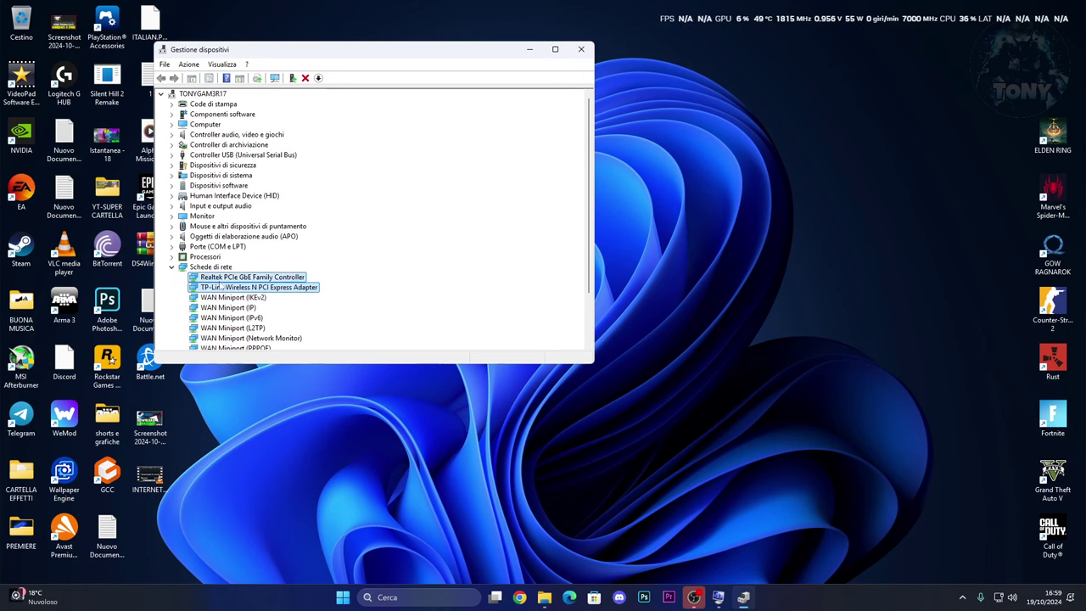
{"action": "key", "text": "Escape"}
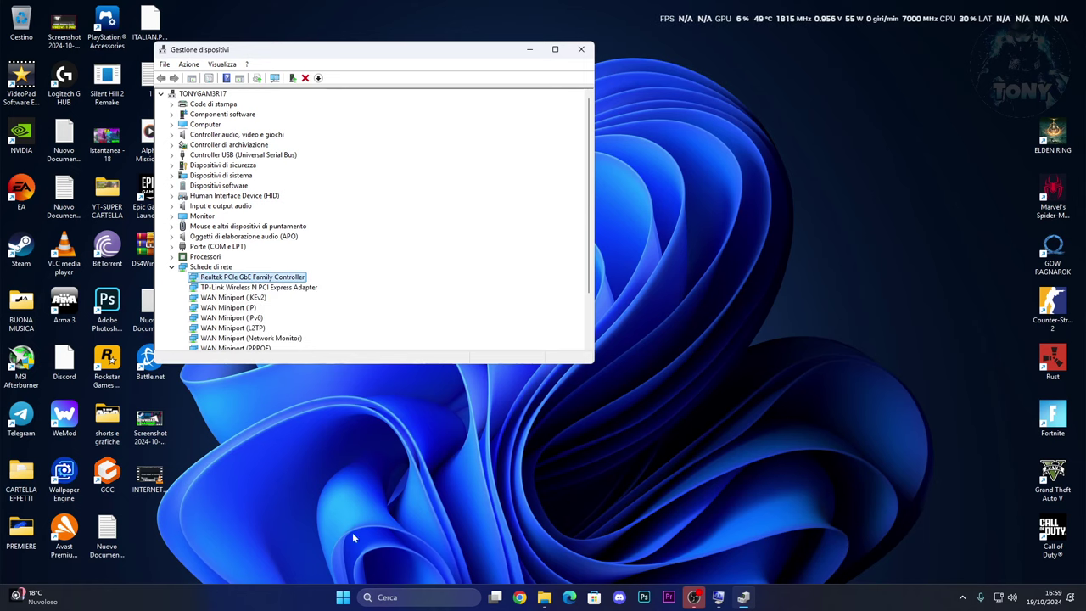
Minimise the browser window with the TP-Link driver page to return to the desktop
{"action": "key", "text": "super"}
{"action": "left_click", "coordinate": [680, 558]}
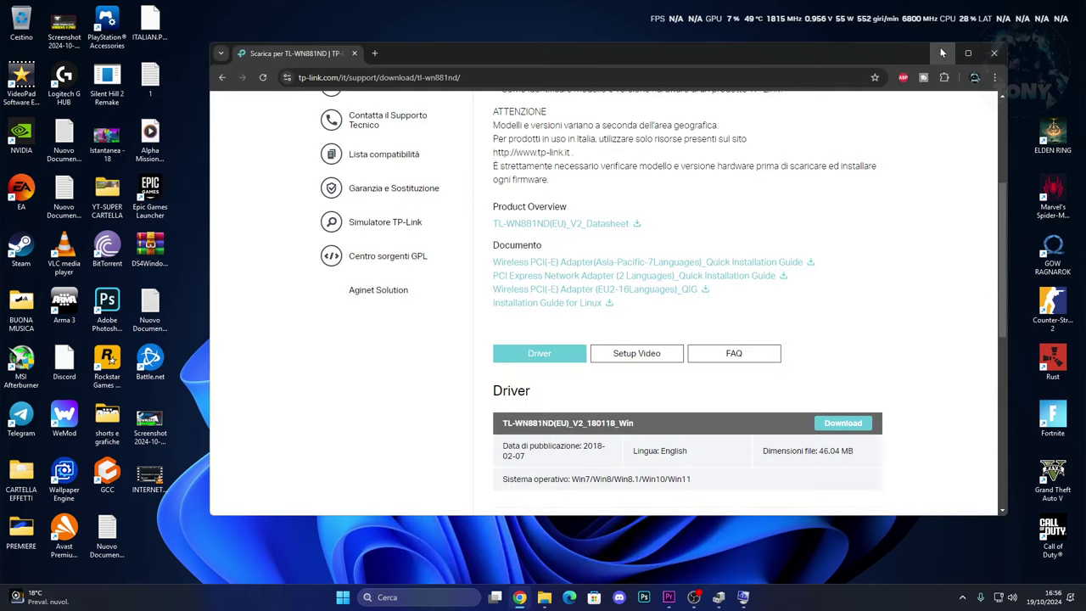
{"action": "left_click", "coordinate": [942, 53]}
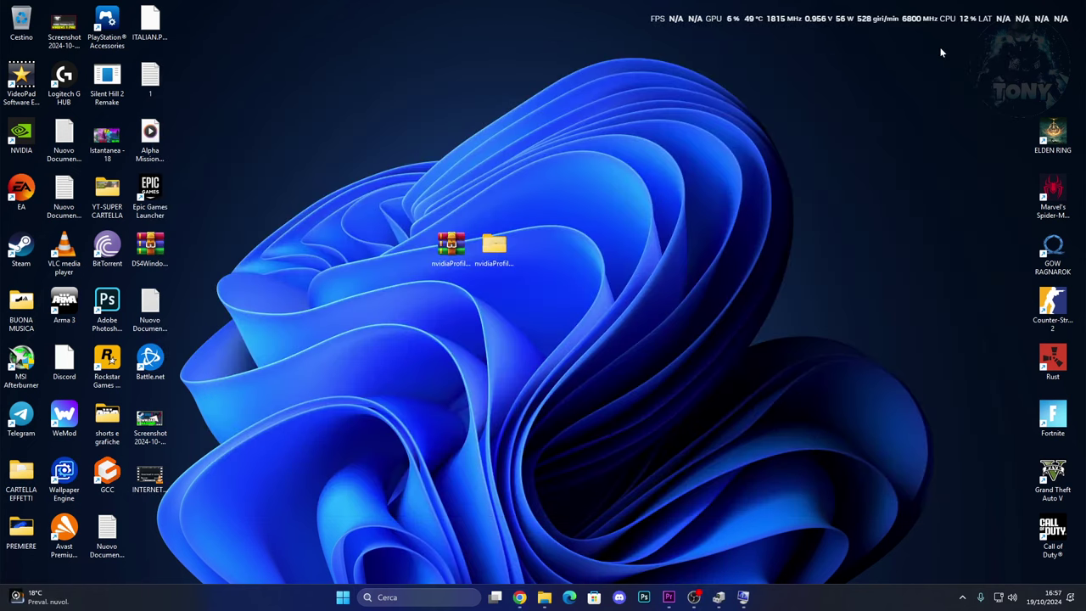